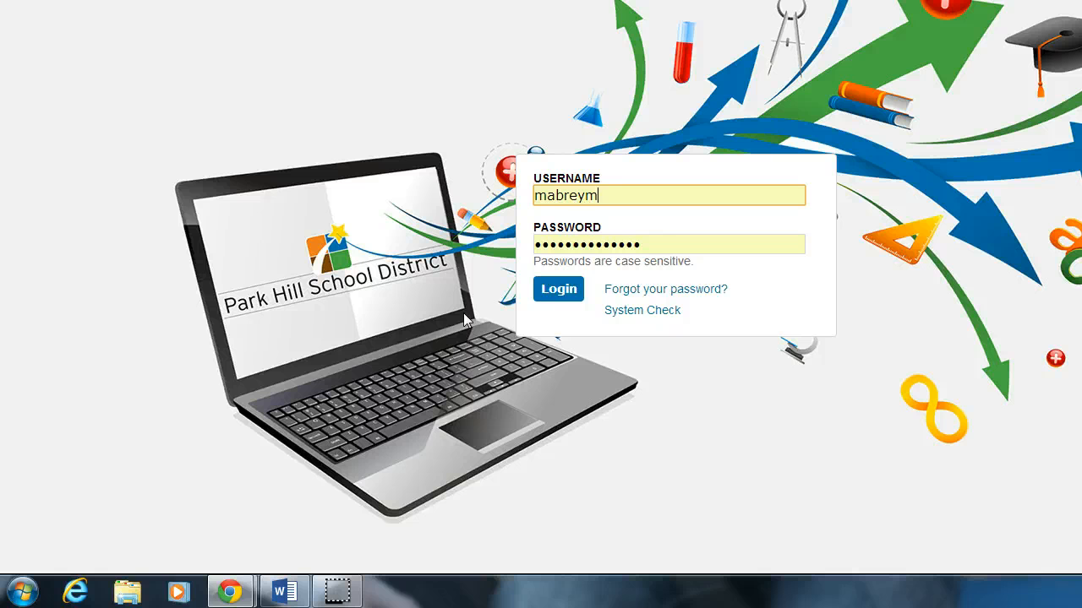
# - Log in to the school district's learning site and open the 1314_8th Grade - Science - CG_Full Year course
pyautogui.click(558, 290)
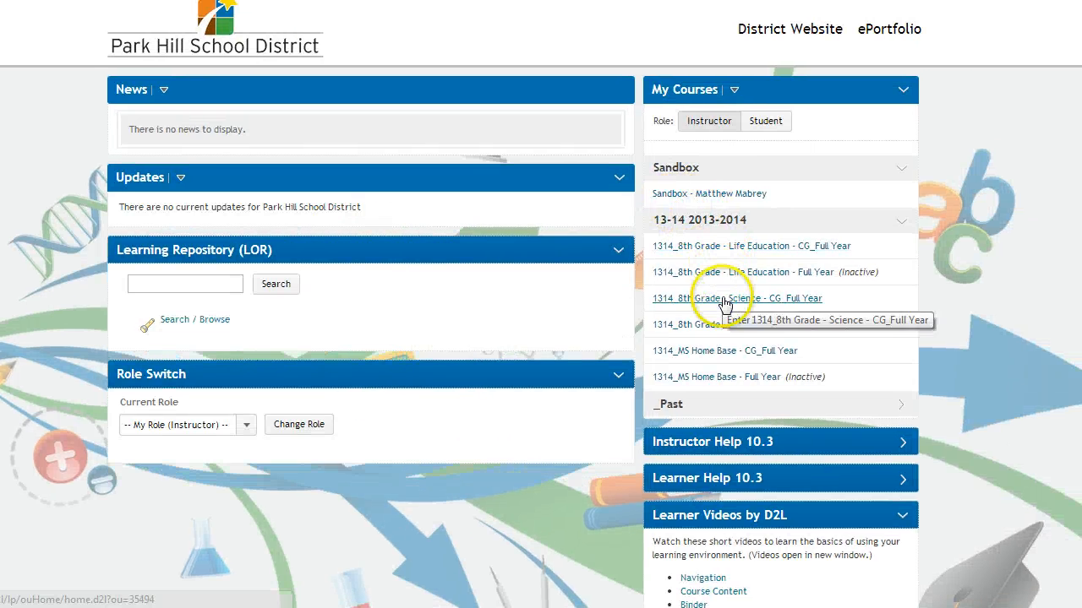
pyautogui.click(717, 305)
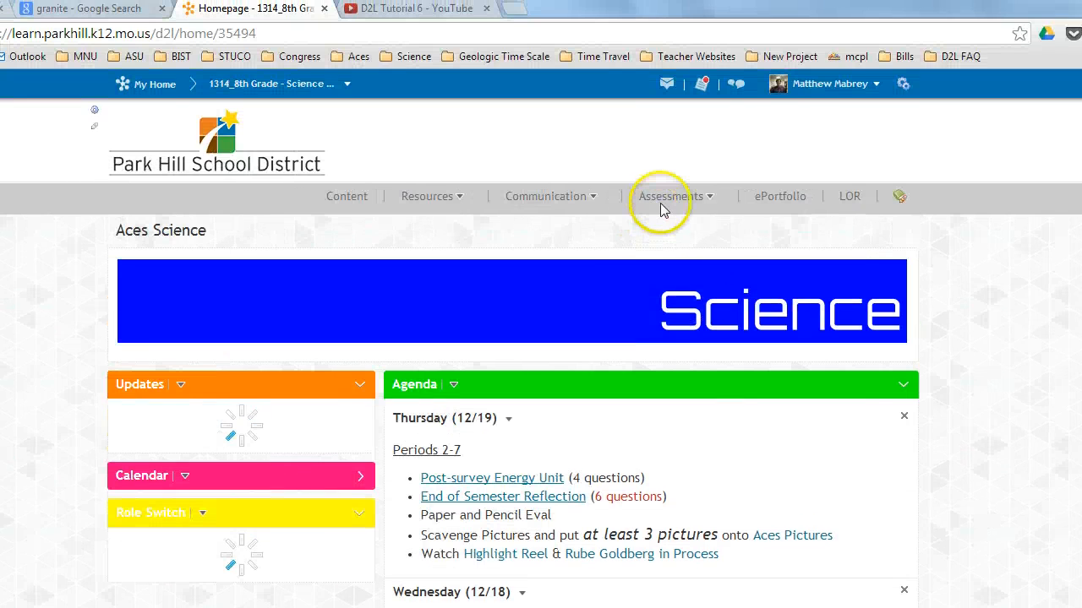
# - Open Quiz 5.1 from the course's quizzes for editing and go to adding and editing its questions
pyautogui.click(664, 90)
pyautogui.middleClick(666, 211)
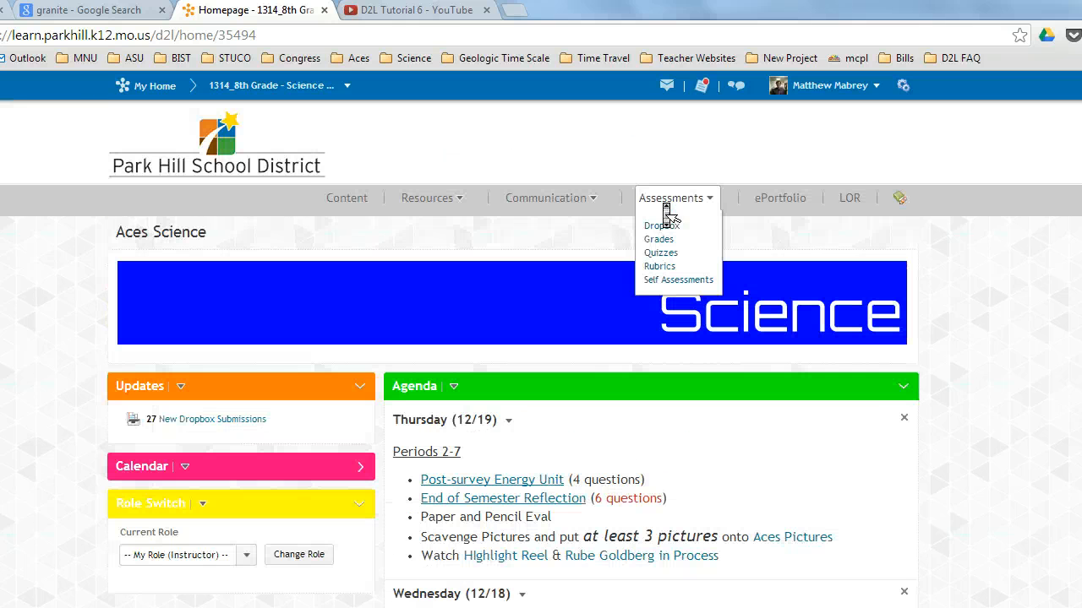
pyautogui.click(660, 252)
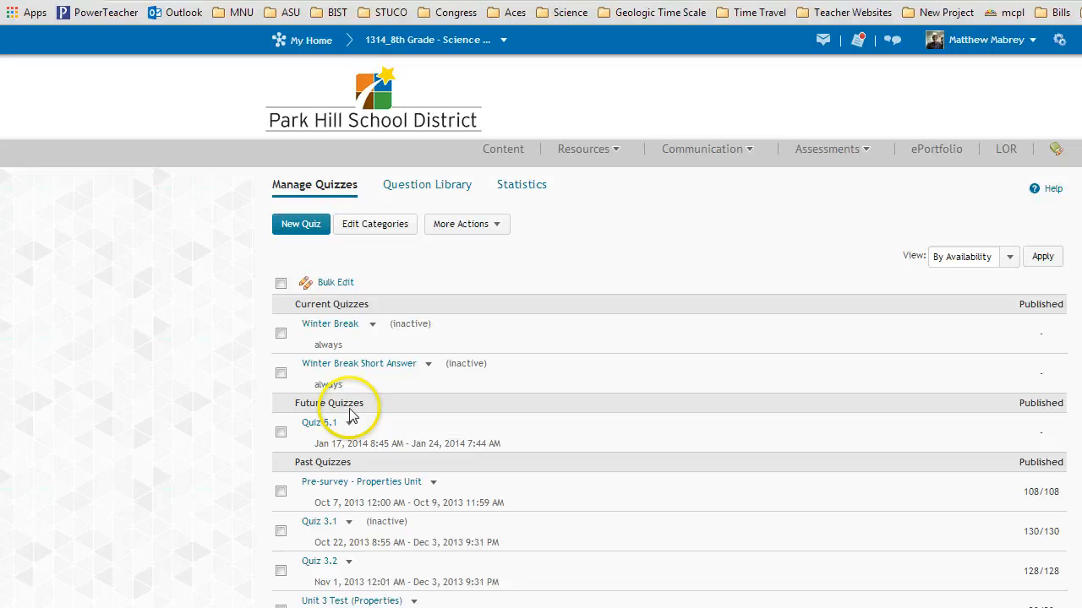
pyautogui.click(166, 468)
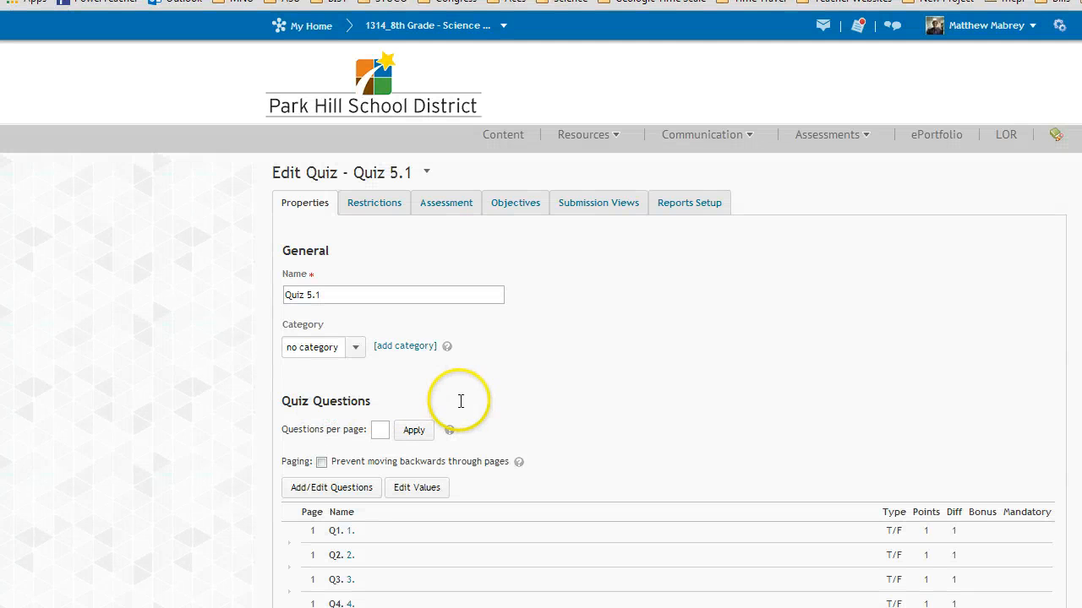
pyautogui.middleClick(462, 408)
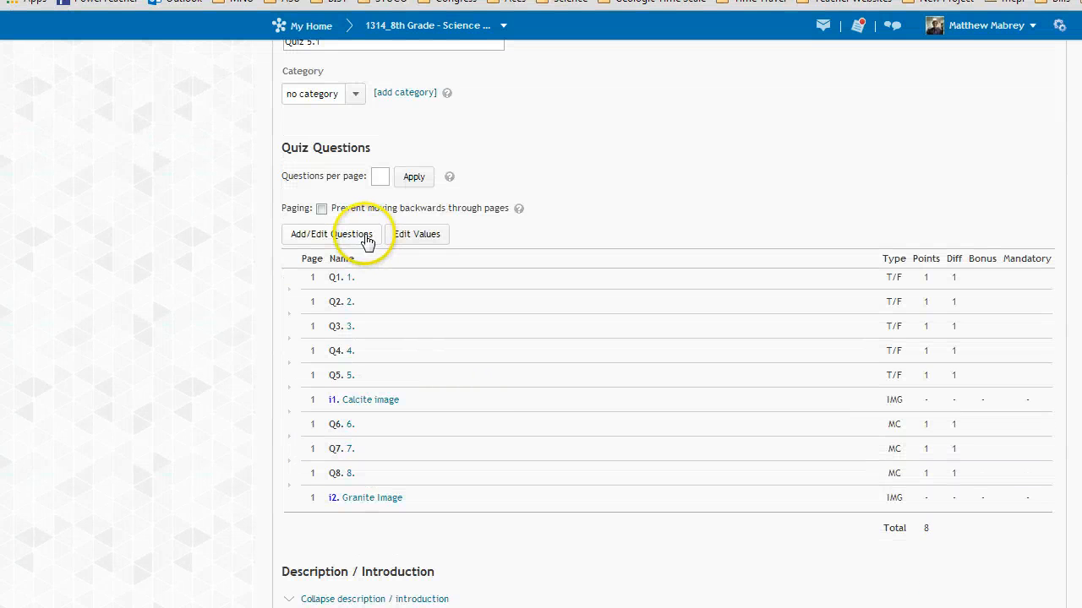
pyautogui.click(352, 237)
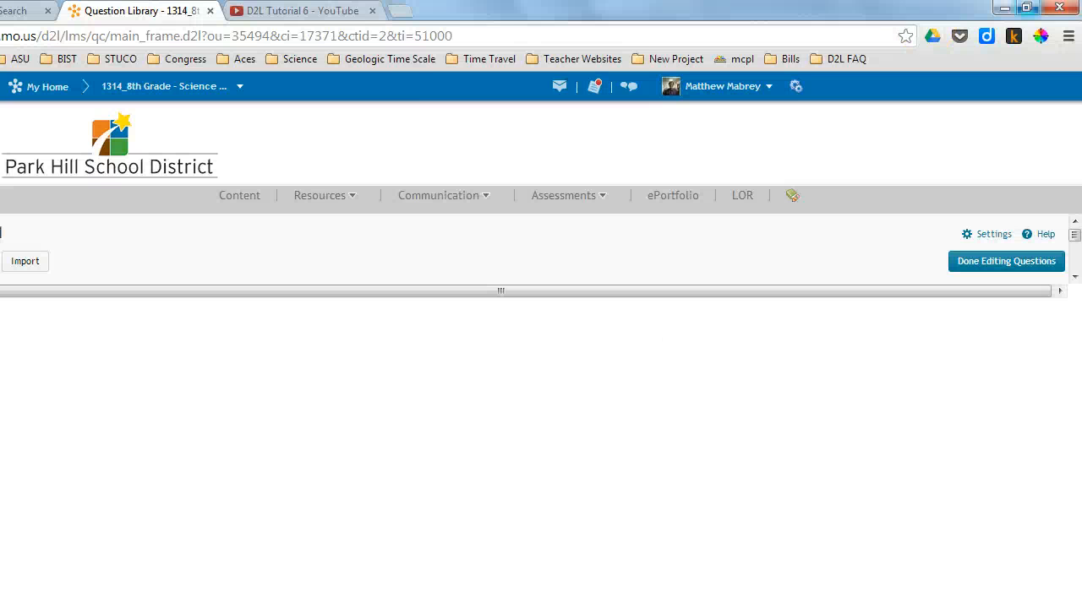
# - Restore the browser window to a smaller size, then move and widen it so the Word document stays reachable behind it
pyautogui.click(1027, 7)
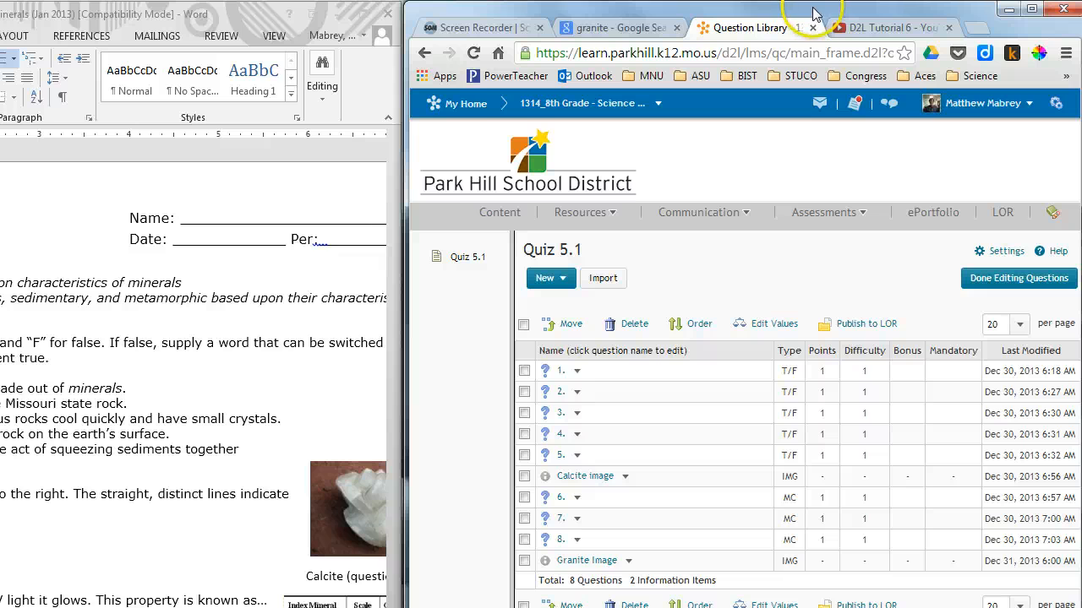
pyautogui.moveTo(811, 10); pyautogui.dragTo(362, 11)
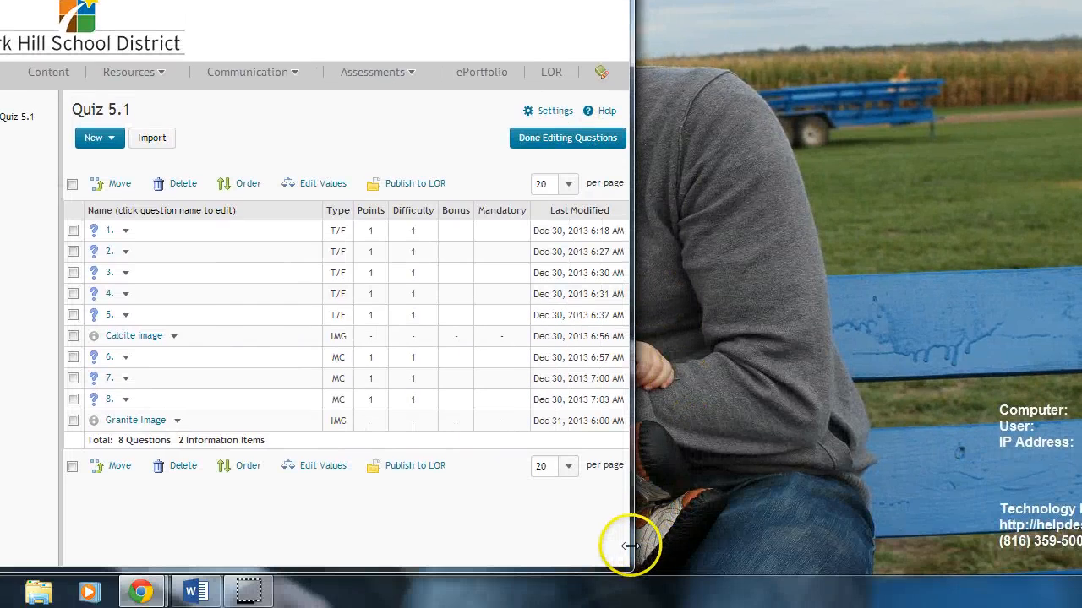
pyautogui.moveTo(630, 546); pyautogui.dragTo(1081, 550)
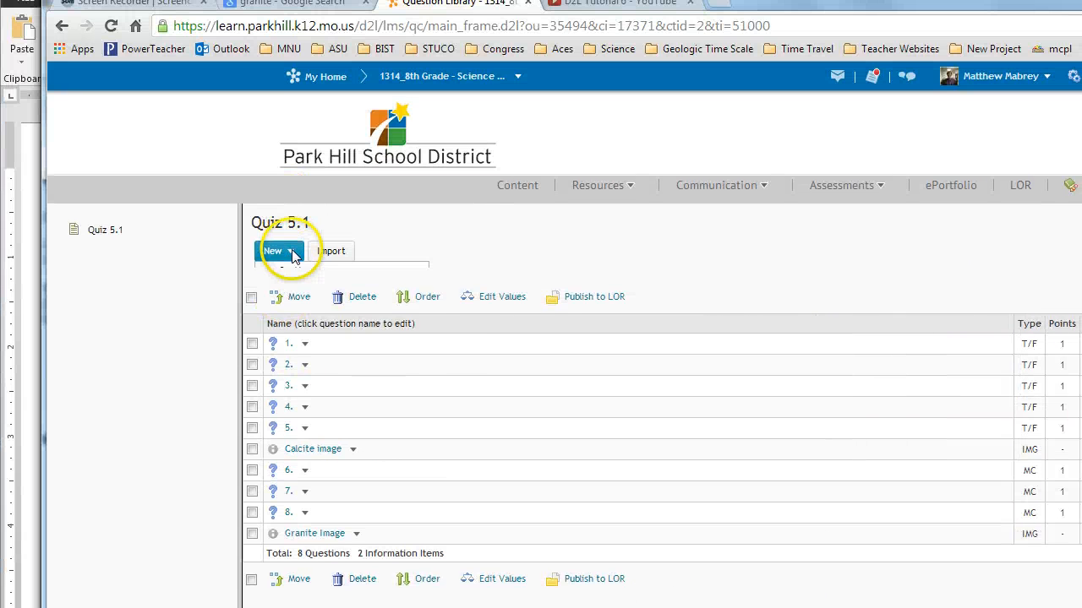
# - Create a new matching question in Quiz 5.1 and title it "9."
pyautogui.click(22, 139)
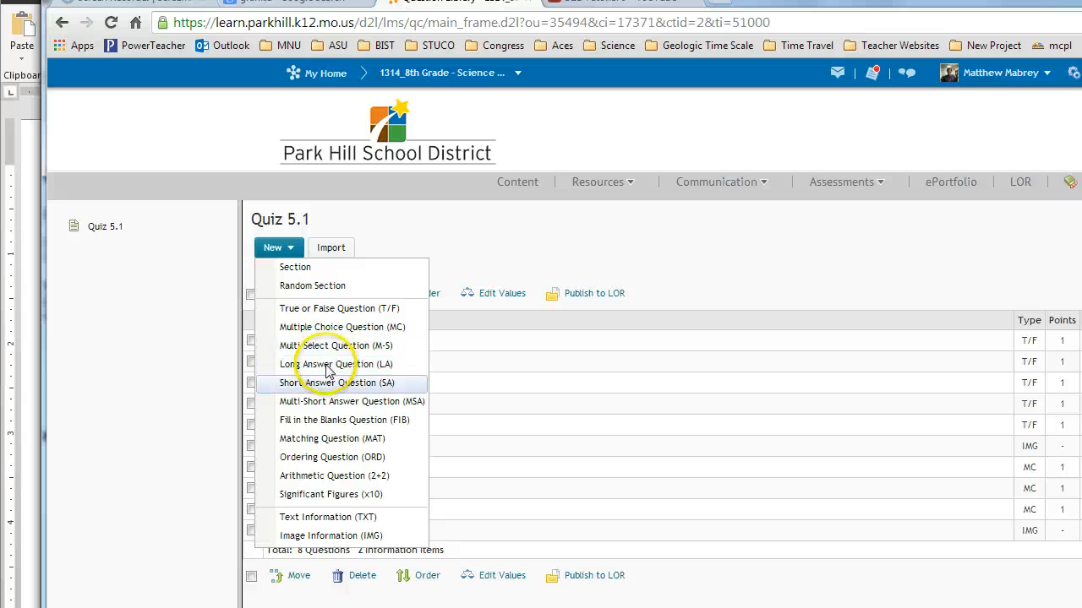
pyautogui.click(328, 439)
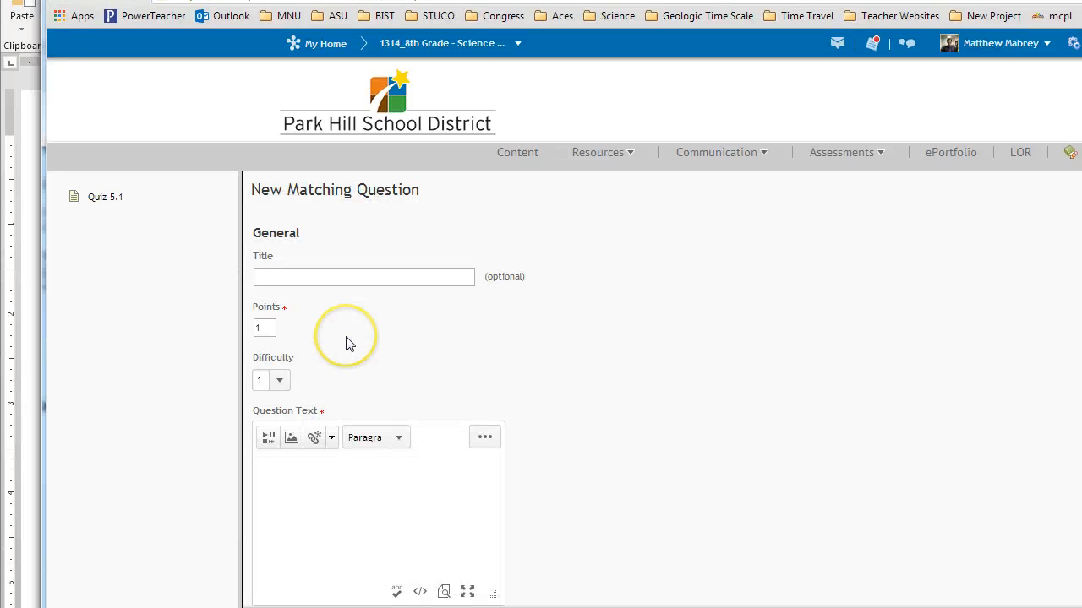
pyautogui.click(331, 279)
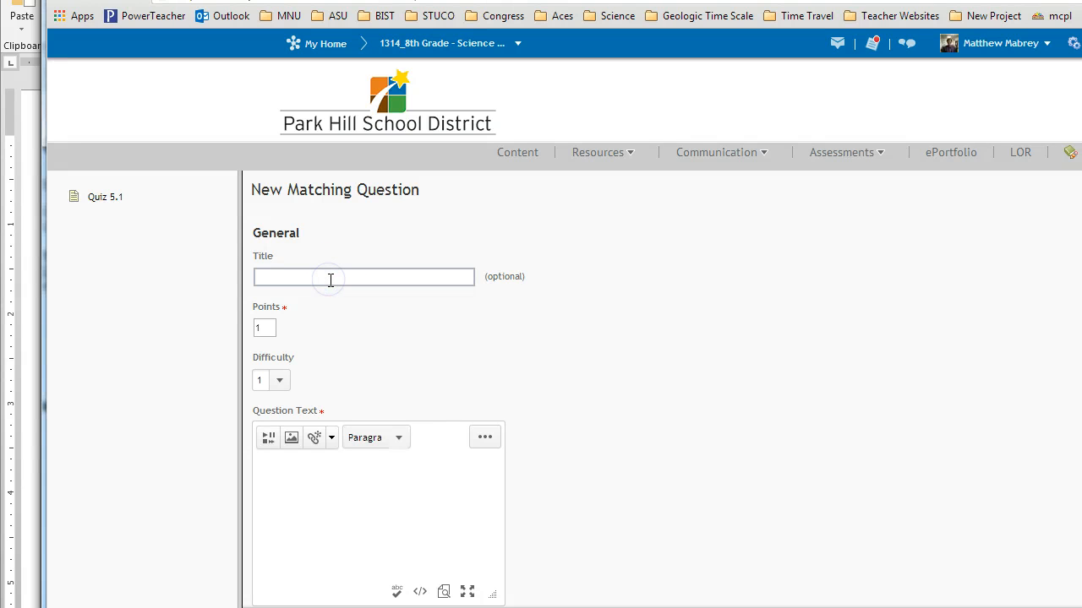
pyautogui.write('9.')
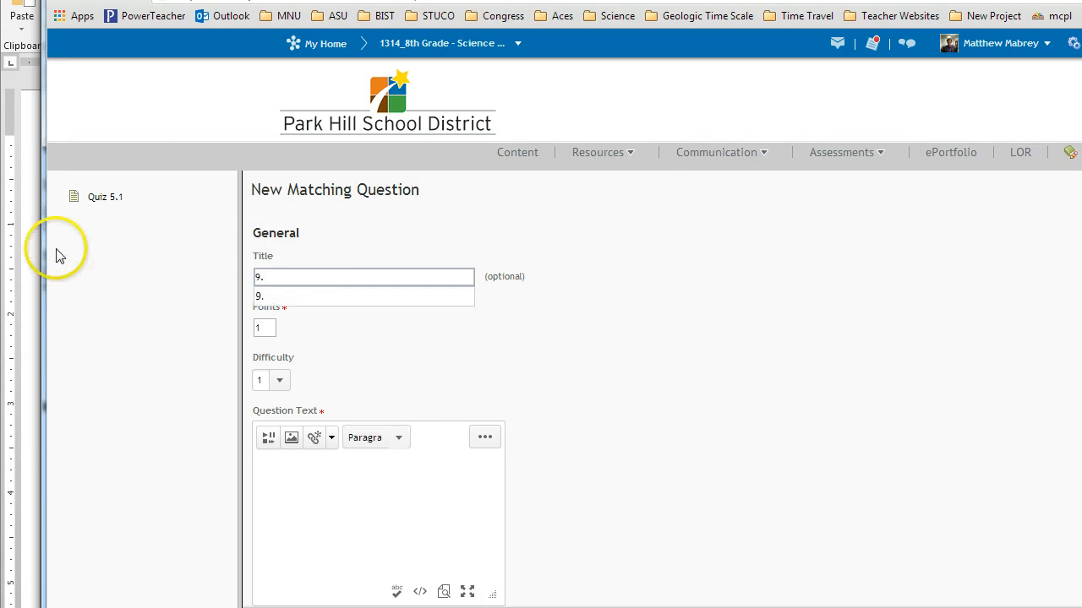
# - Consult the Word quiz and enter the question text "Match the term on the left with the correct description on the right."
pyautogui.click(28, 241)
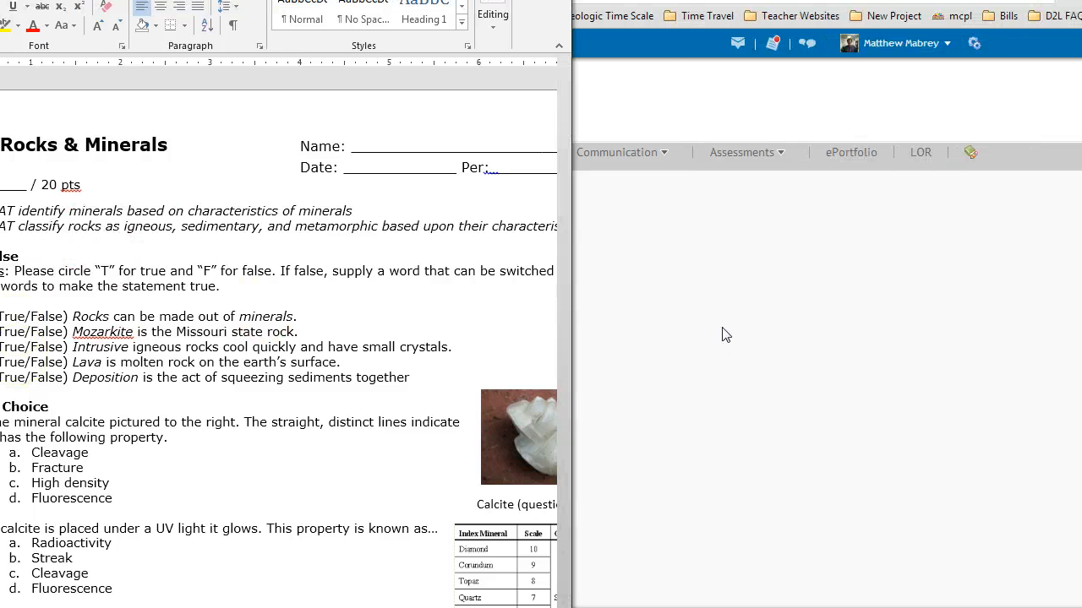
pyautogui.click(722, 331)
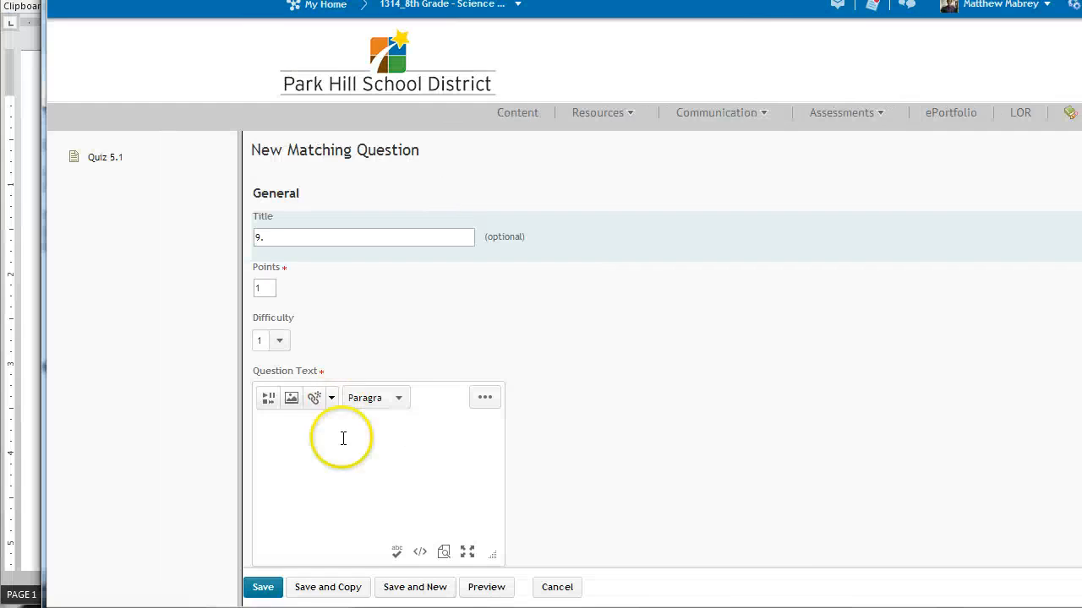
pyautogui.click(343, 439)
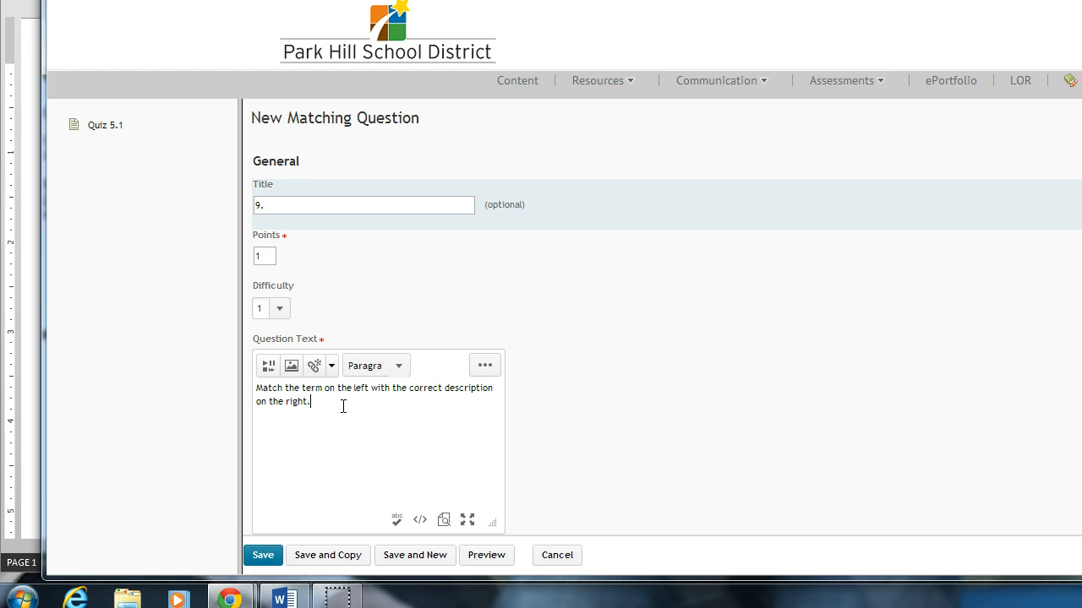
# - Set the whole question text to size 3 (12pt) and widen its text editor
pyautogui.tripleClick(343, 407)
pyautogui.click(484, 365)
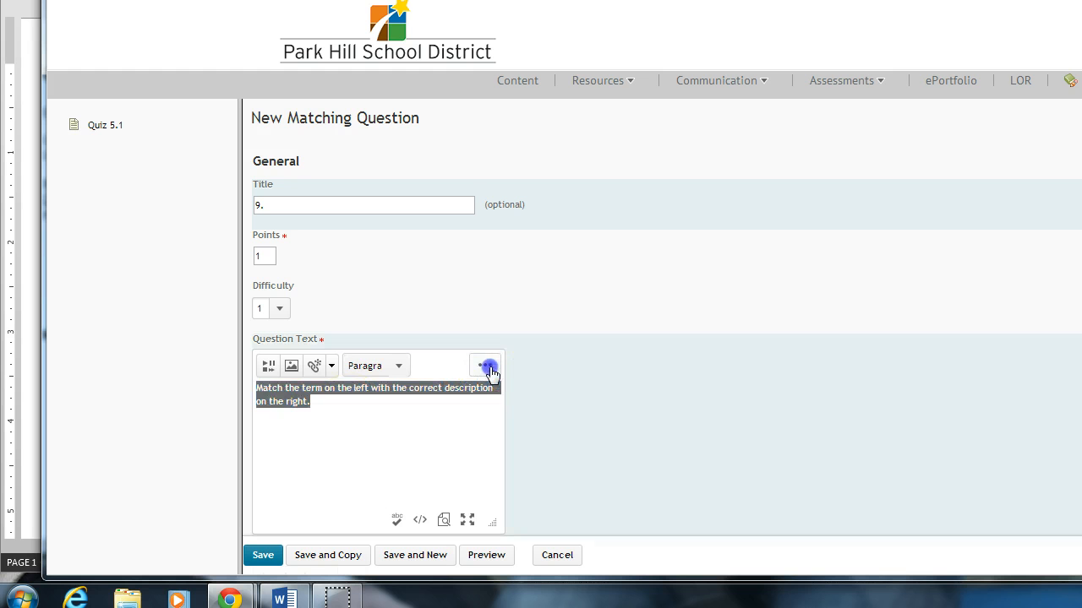
pyautogui.click(380, 412)
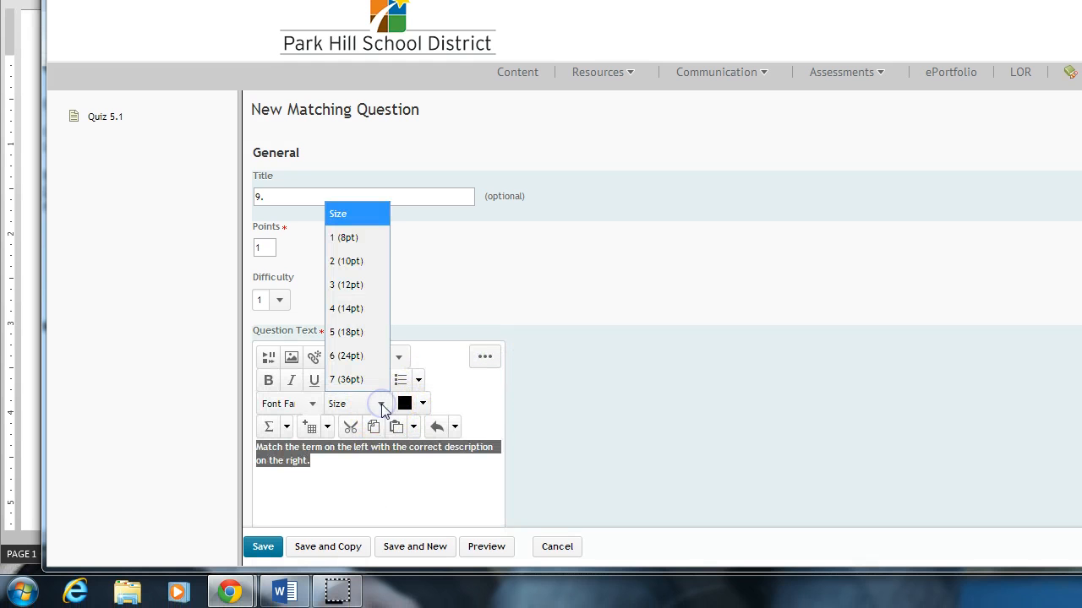
pyautogui.click(352, 287)
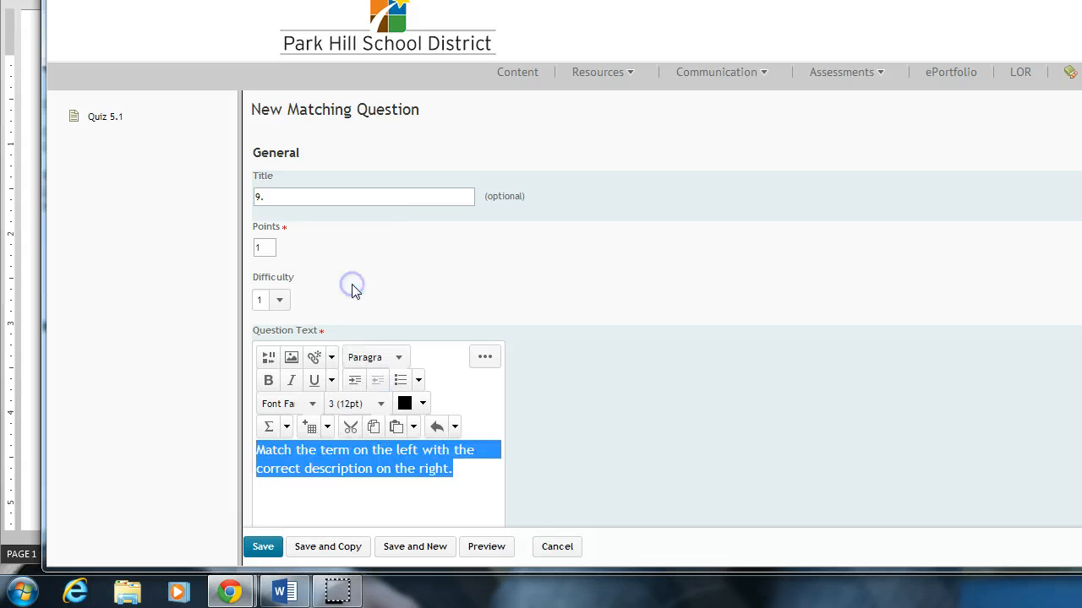
pyautogui.click(380, 495)
pyautogui.scroll(-2, 380, 496)
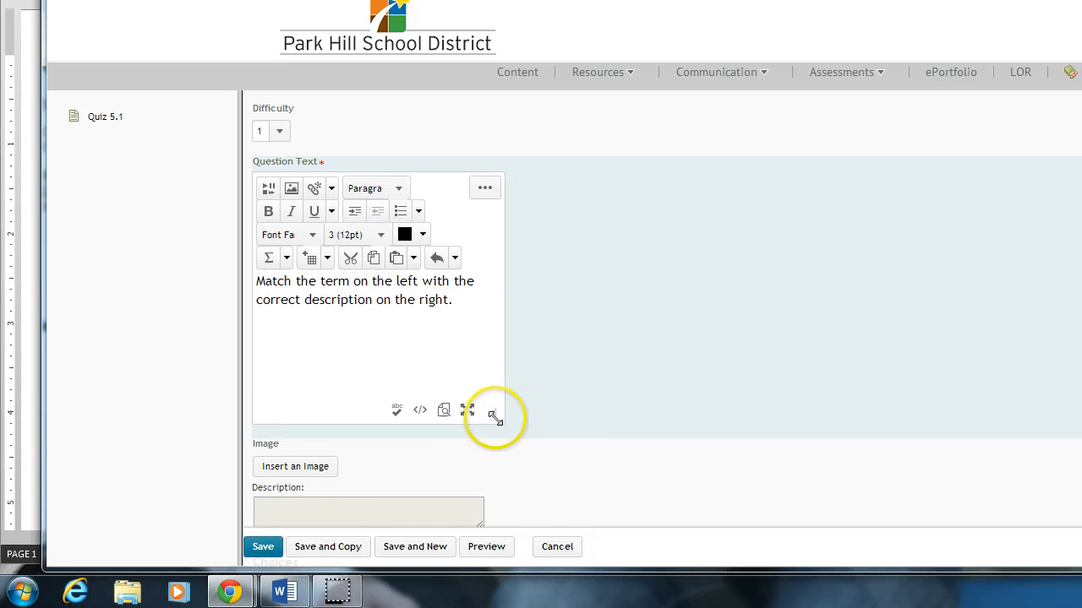
pyautogui.moveTo(495, 414); pyautogui.dragTo(642, 427)
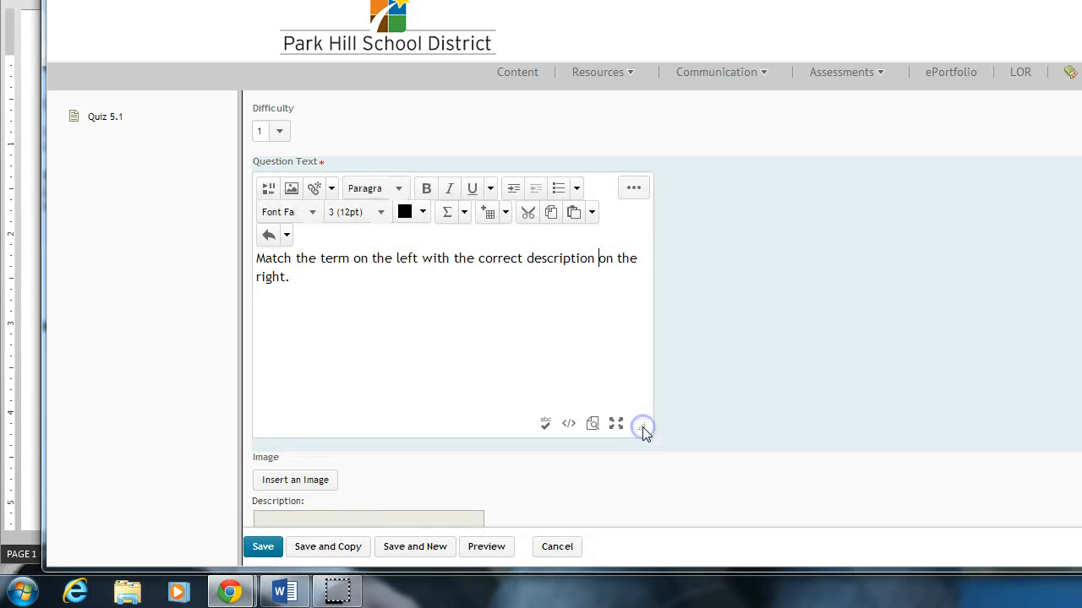
# - Enter "solid" as the first choice and "liquid" as the second choice of the matching question
pyautogui.middleClick(614, 473)
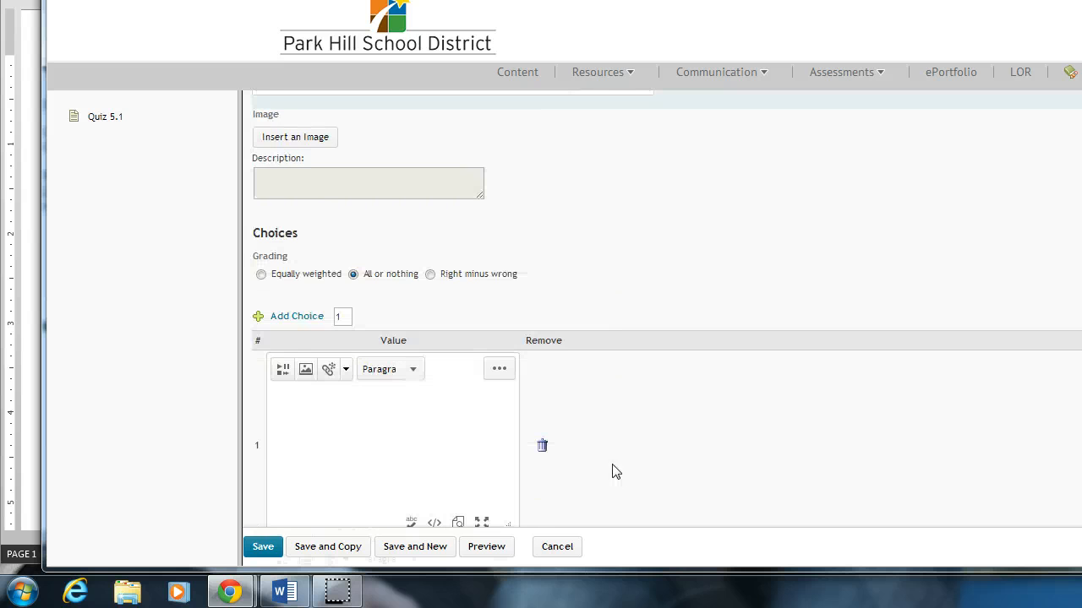
pyautogui.click(431, 212)
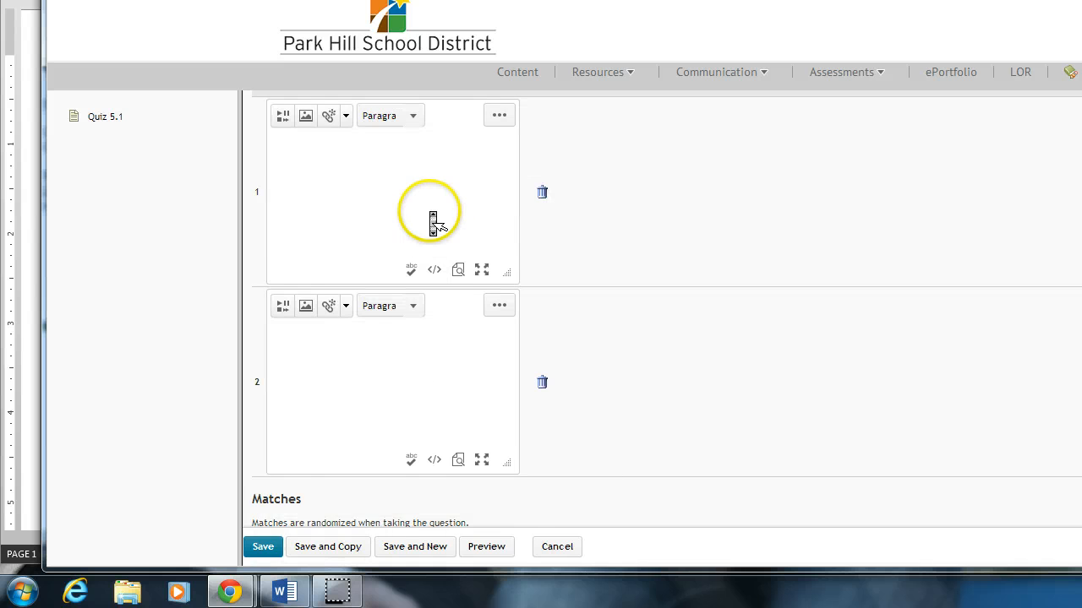
pyautogui.scroll(2, 431, 212)
pyautogui.middleClick(387, 382)
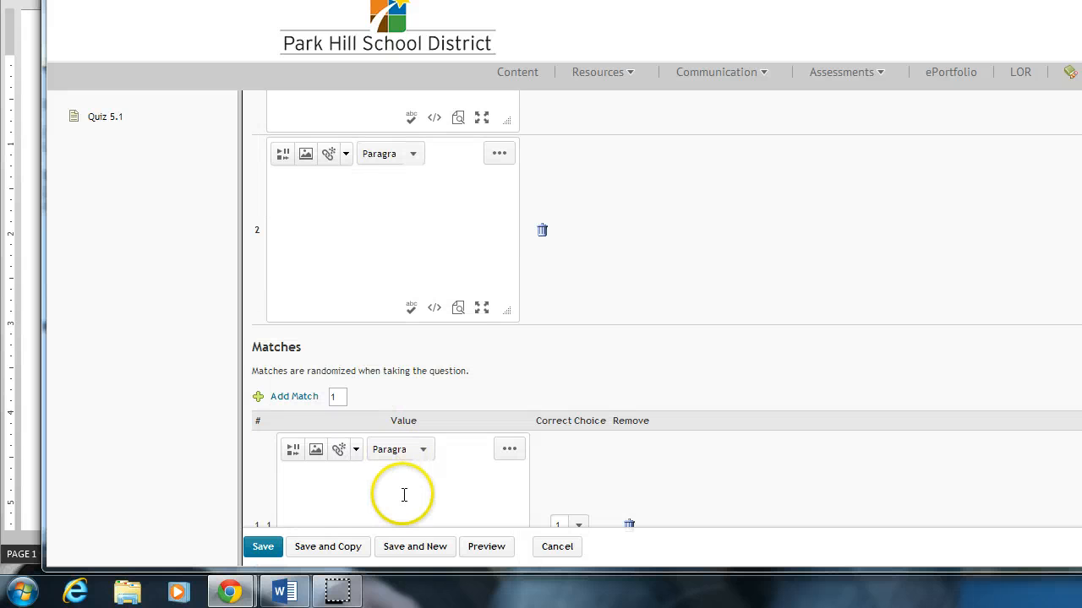
pyautogui.middleClick(434, 317)
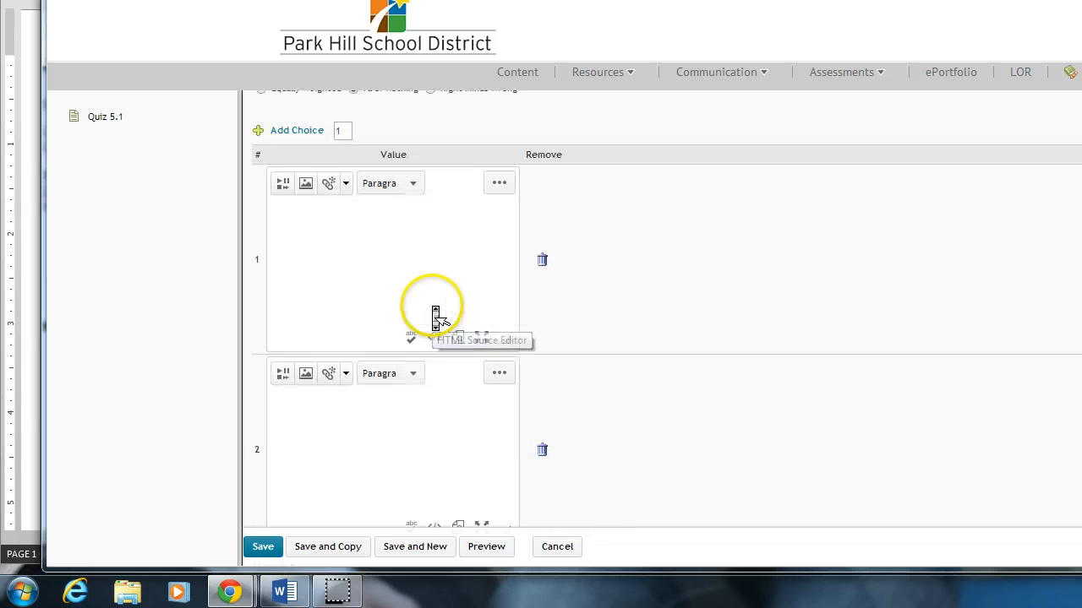
pyautogui.click(345, 270)
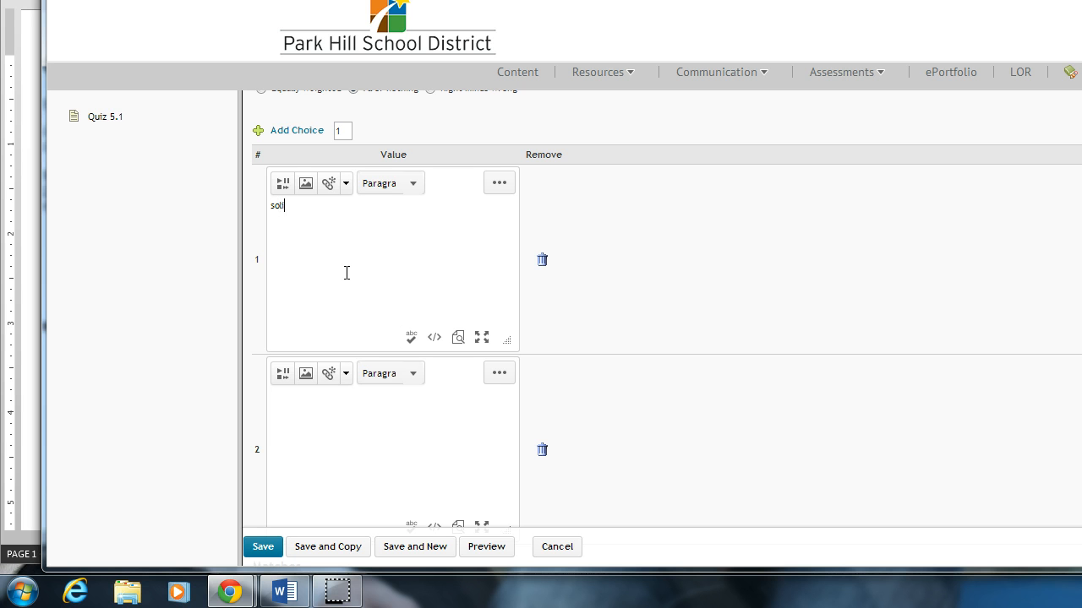
pyautogui.click(326, 442)
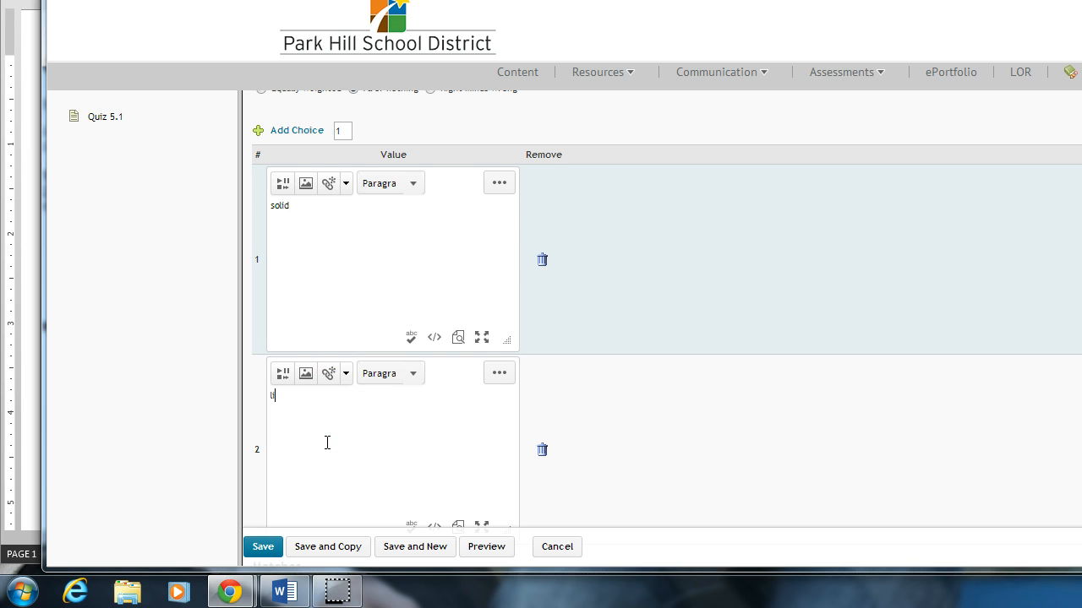
pyautogui.write('d')
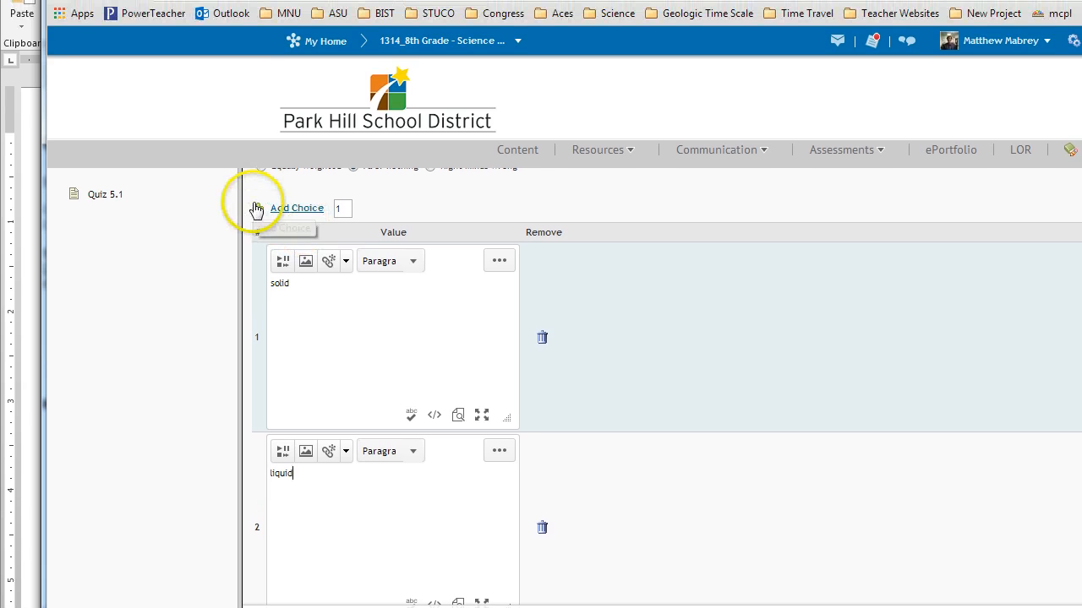
# - Try to add a third choice and check the choice and match fields of the question
pyautogui.click(262, 131)
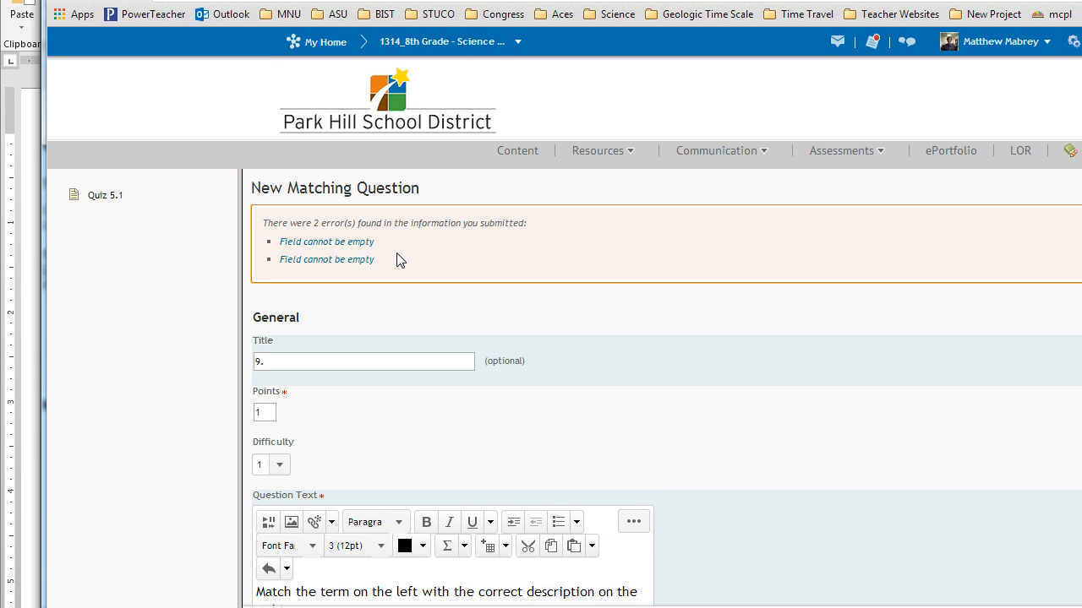
pyautogui.scroll(-10, 402, 266)
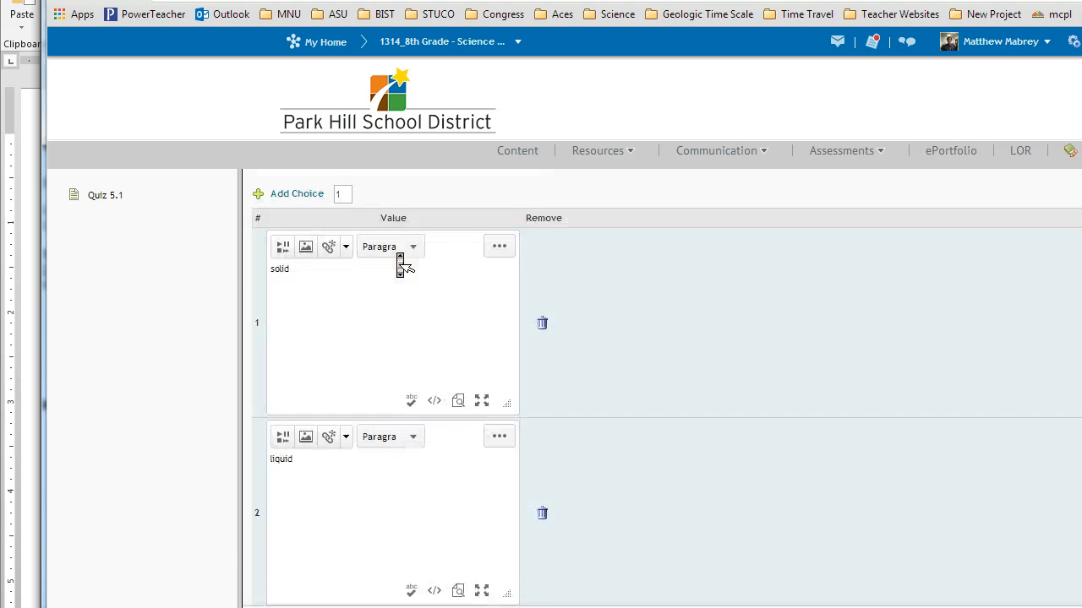
pyautogui.scroll(-5, 402, 264)
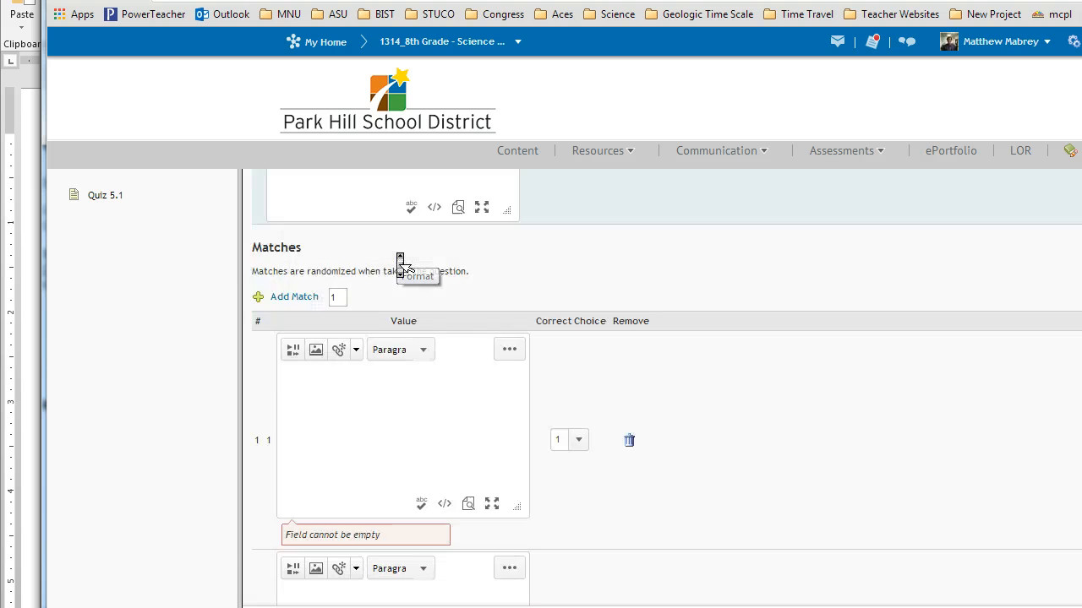
pyautogui.scroll(1, 402, 265)
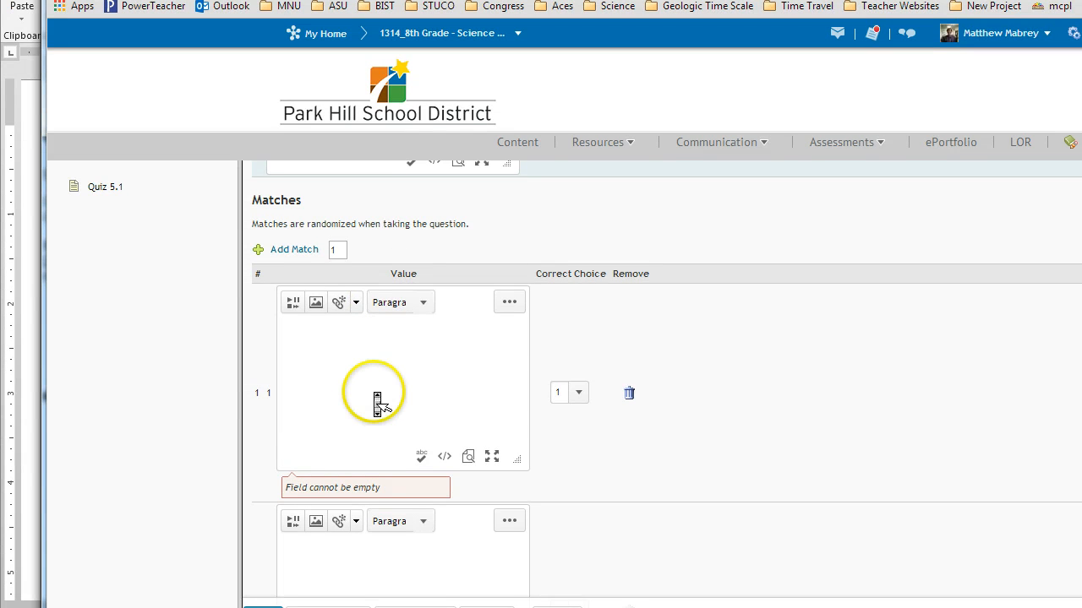
pyautogui.scroll(-3, 376, 397)
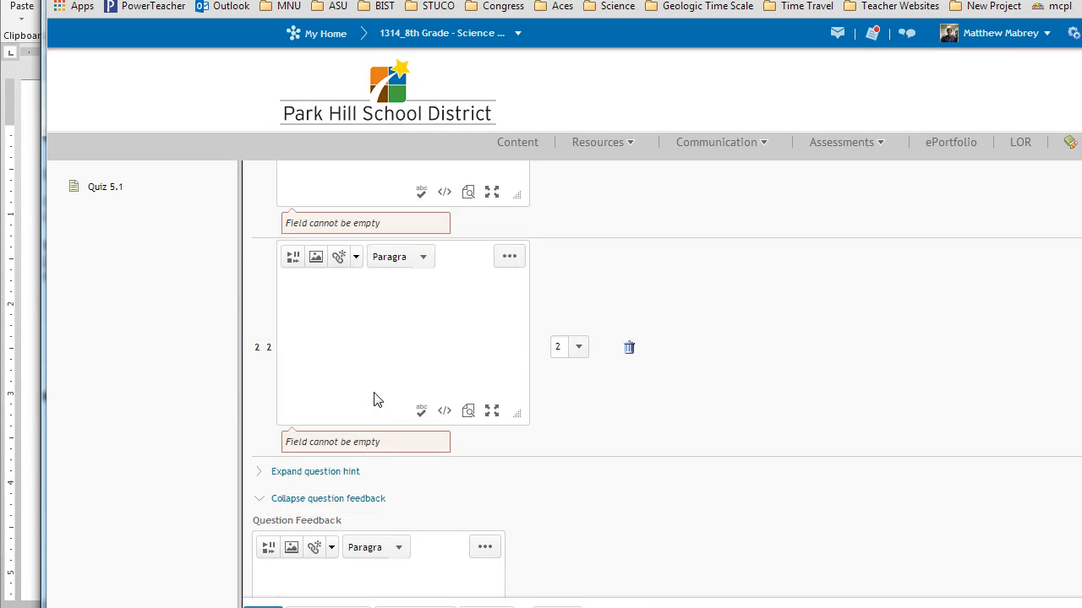
pyautogui.scroll(6, 377, 400)
pyautogui.scroll(1, 377, 406)
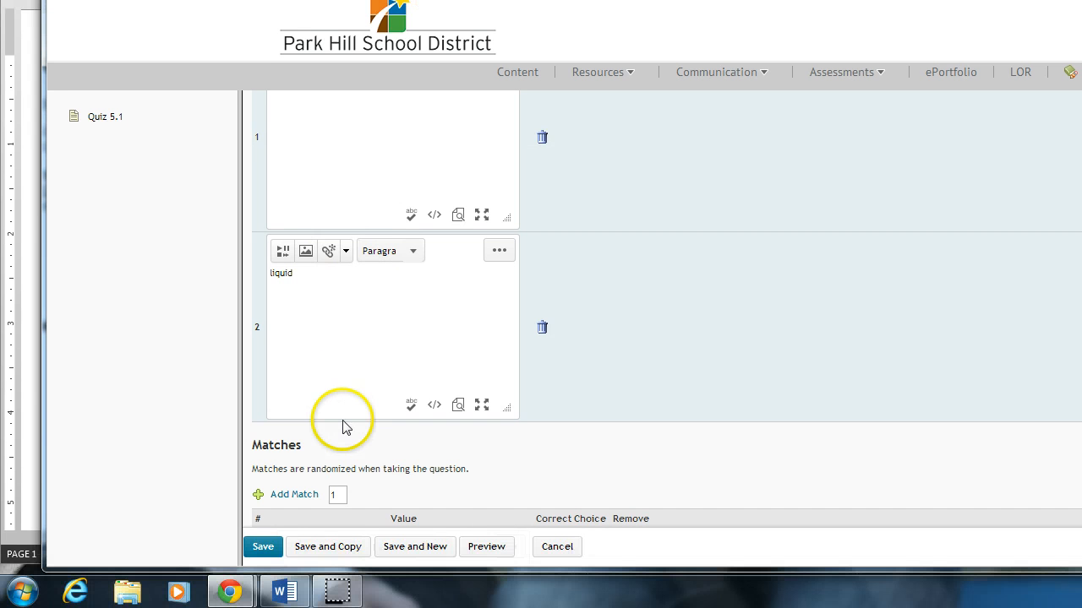
# - Enter "molecules tend to vibrate slowly" as the first match and "molecules tend to flow back and forth" as the second match
pyautogui.scroll(-4, 343, 498)
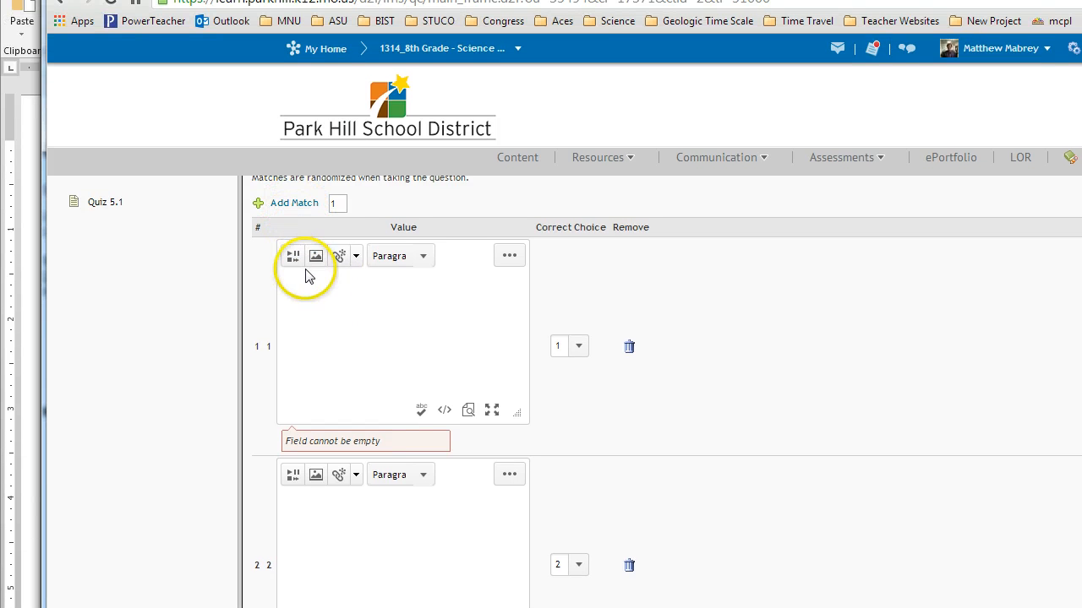
pyautogui.click(320, 288)
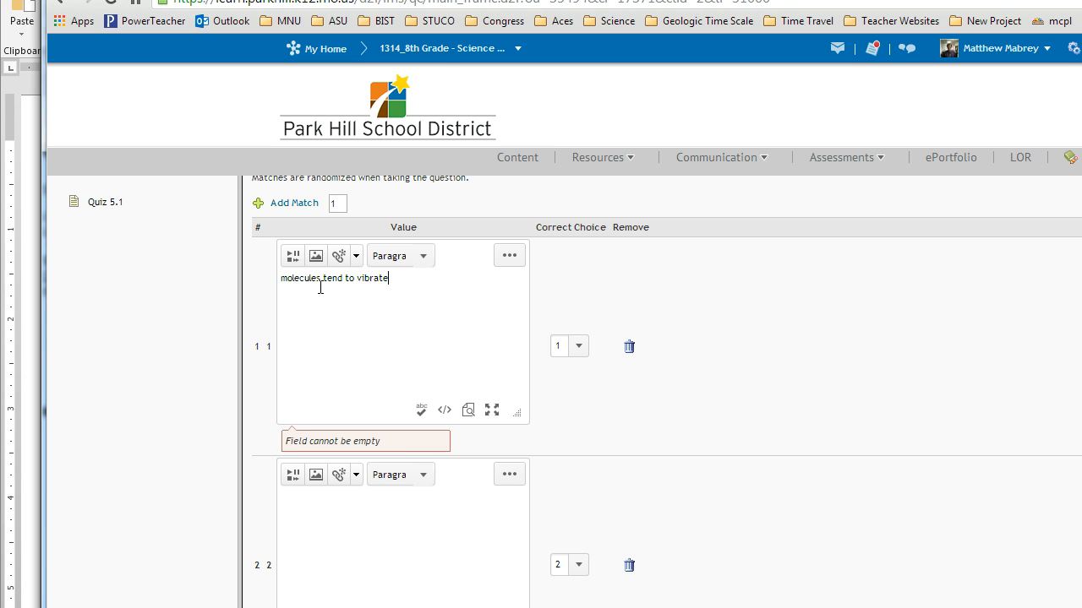
pyautogui.click(341, 526)
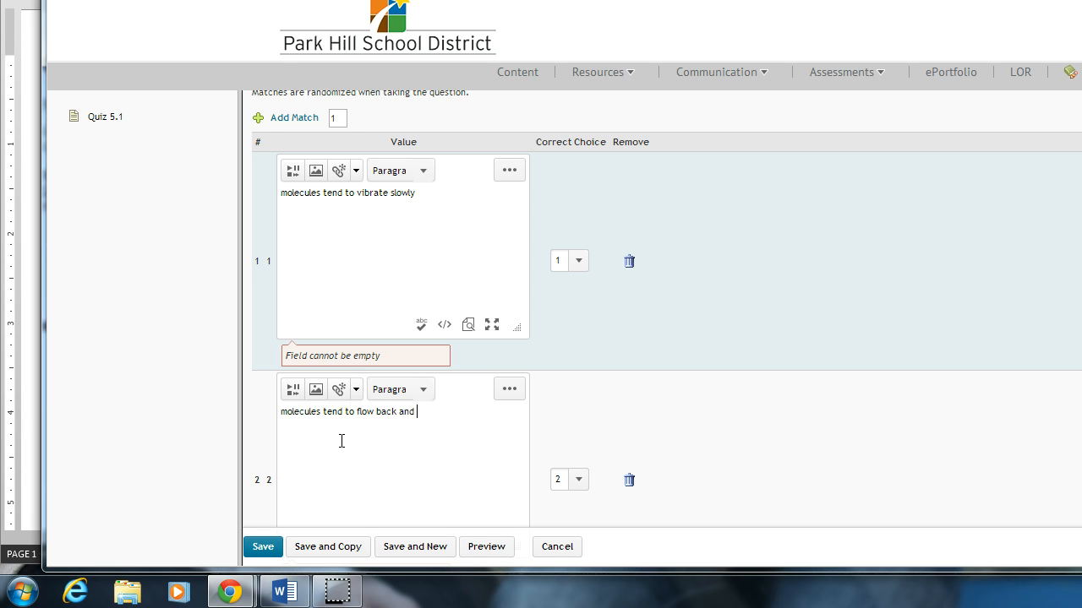
pyautogui.click(673, 408)
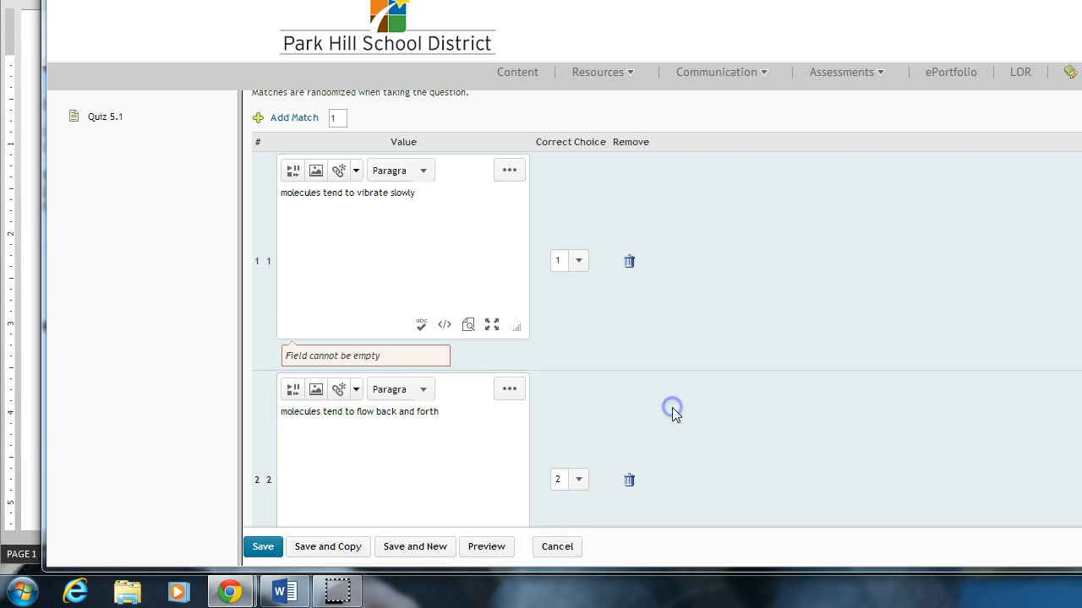
# - Add a third choice reading "gas" and set its text to size 3 (12pt)
pyautogui.scroll(-3, 676, 417)
pyautogui.scroll(5, 676, 418)
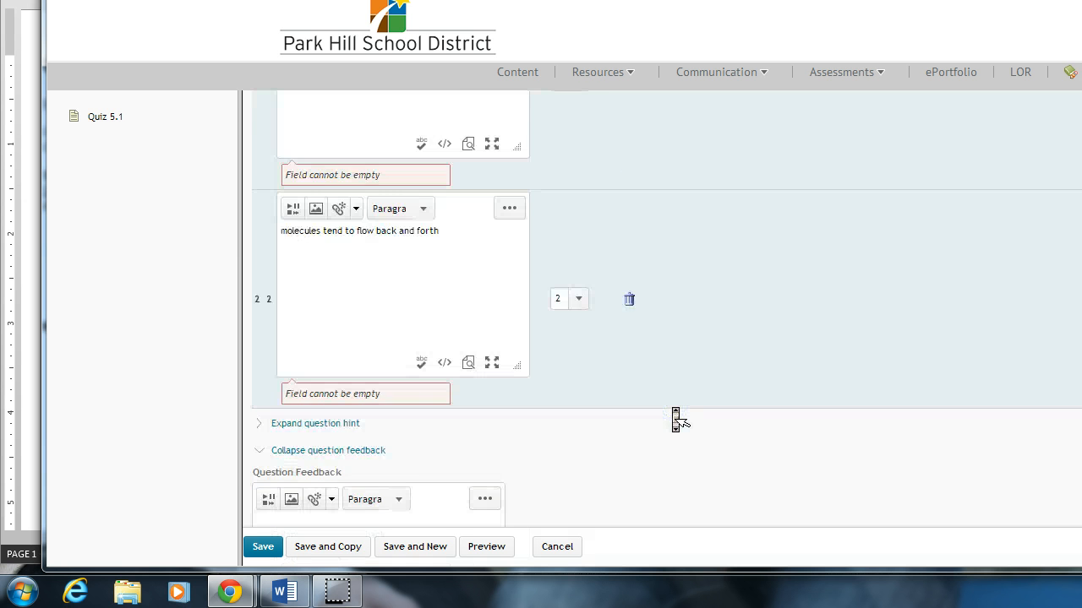
pyautogui.scroll(5, 676, 419)
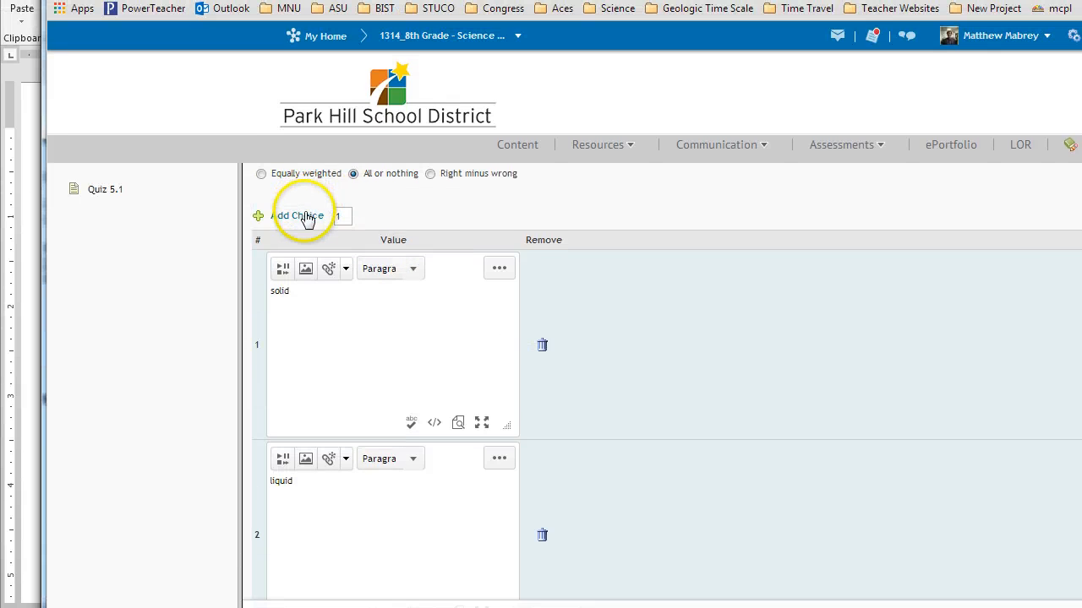
pyautogui.click(306, 218)
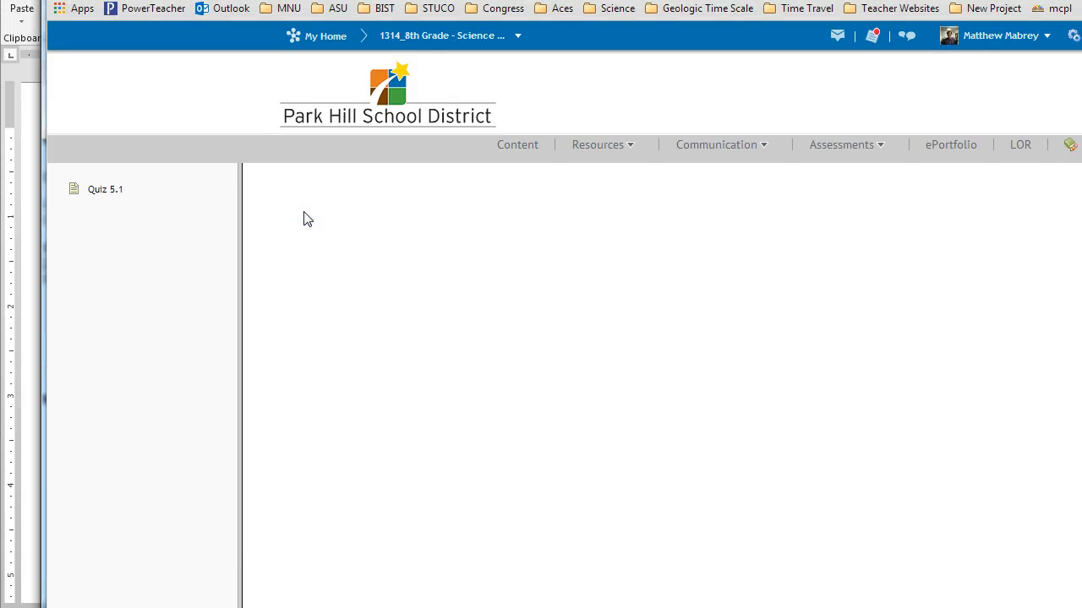
pyautogui.click(325, 352)
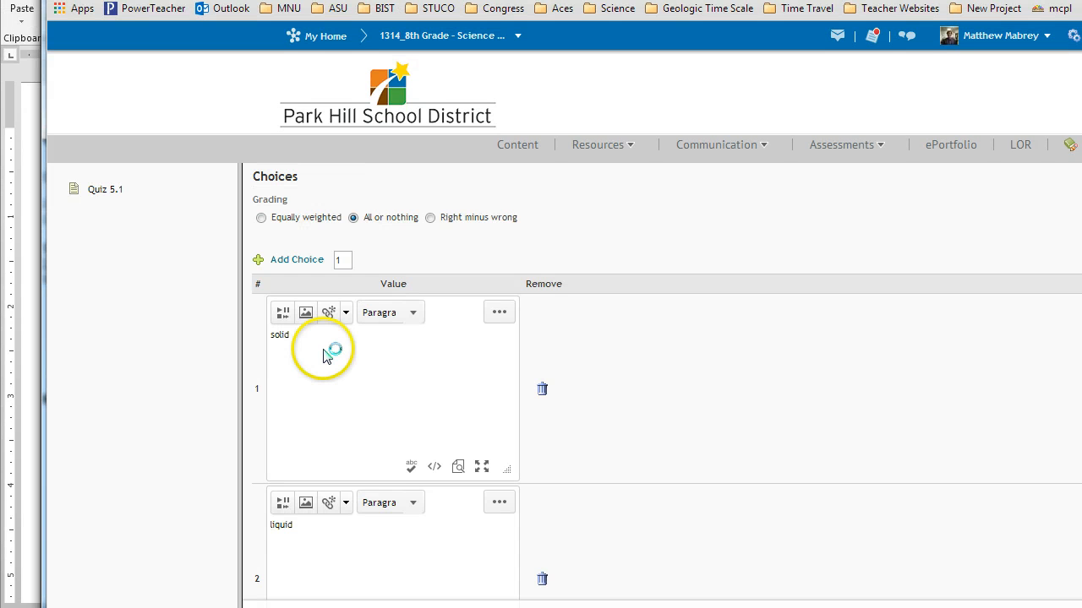
pyautogui.scroll(-2, 327, 355)
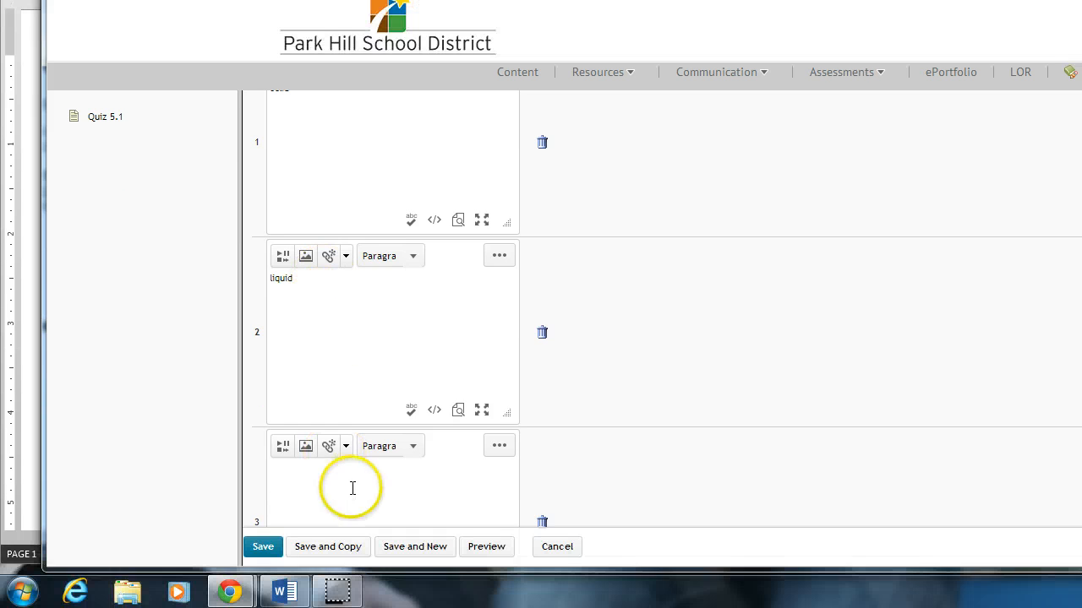
pyautogui.click(352, 488)
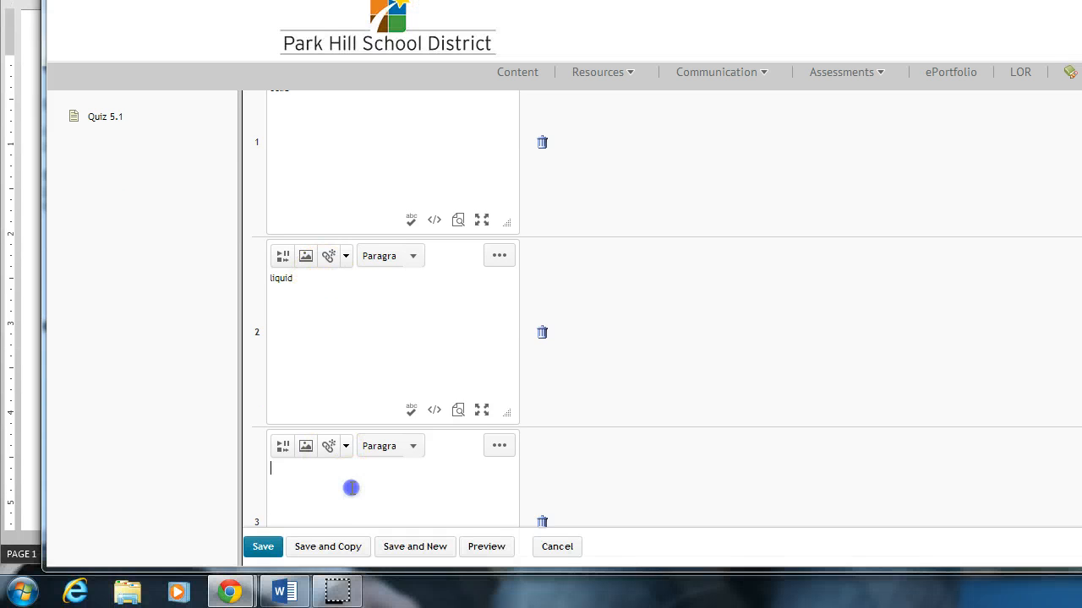
pyautogui.write('gas')
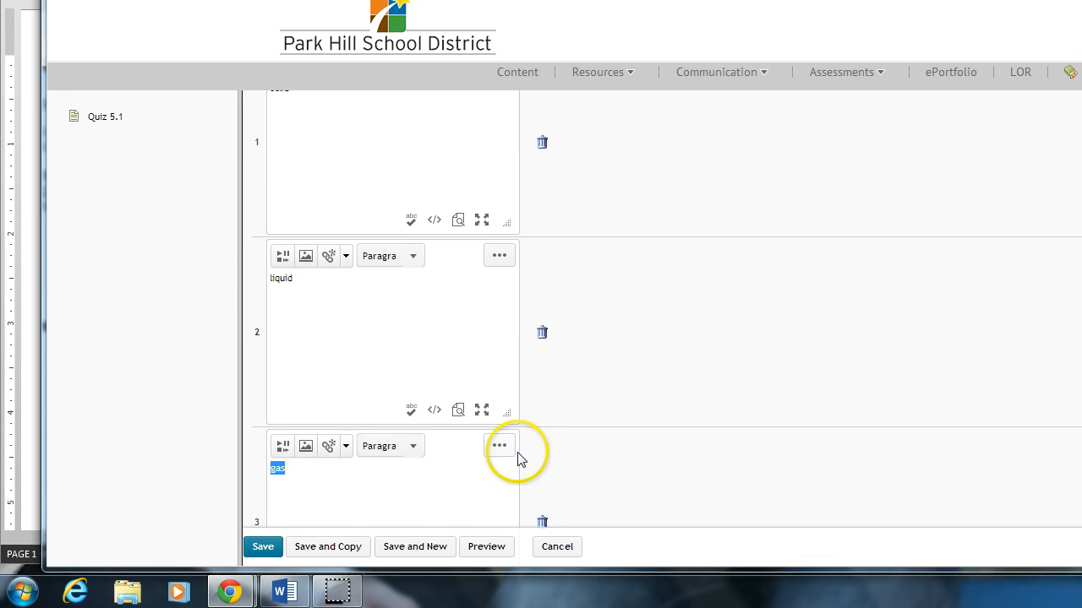
pyautogui.click(499, 445)
pyautogui.click(352, 493)
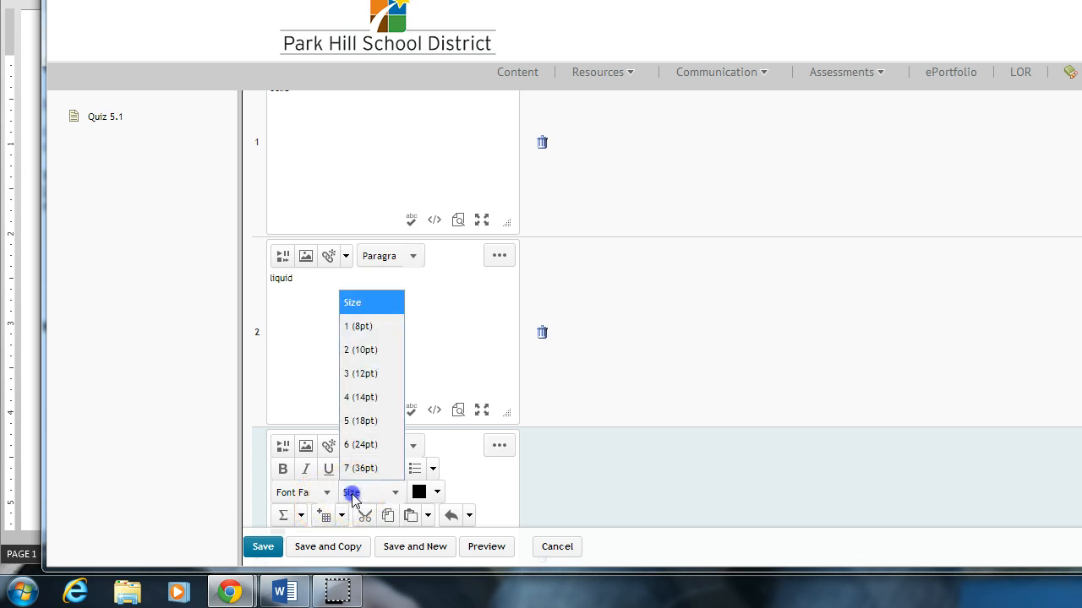
pyautogui.click(362, 373)
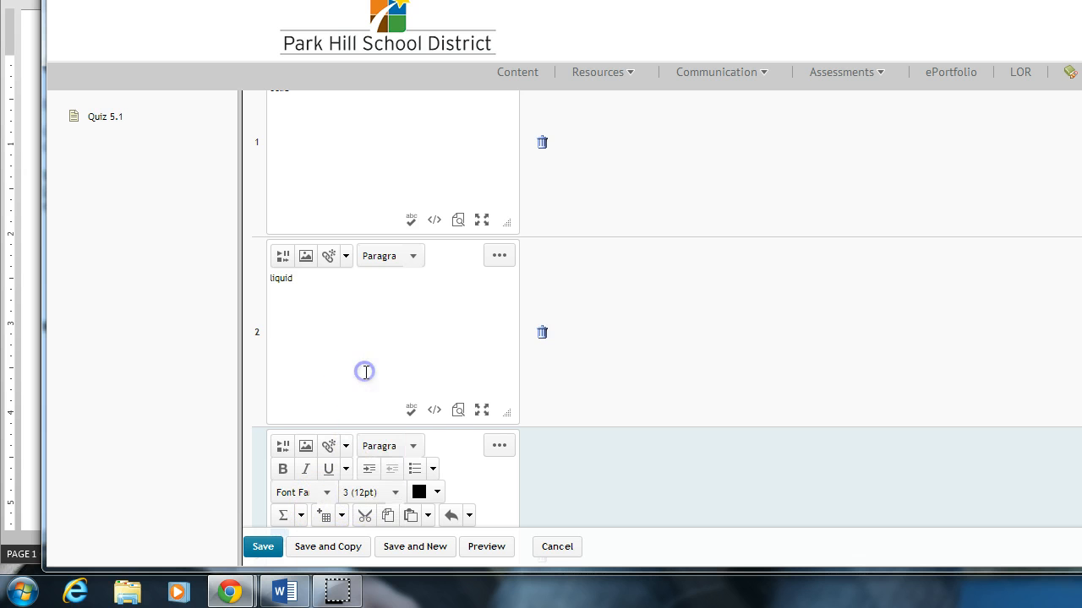
# - Set the text of the "liquid" and "solid" choices to size 3 (12pt)
pyautogui.click(357, 331)
pyautogui.hotkey('ctrl', 'a')
pyautogui.click(488, 263)
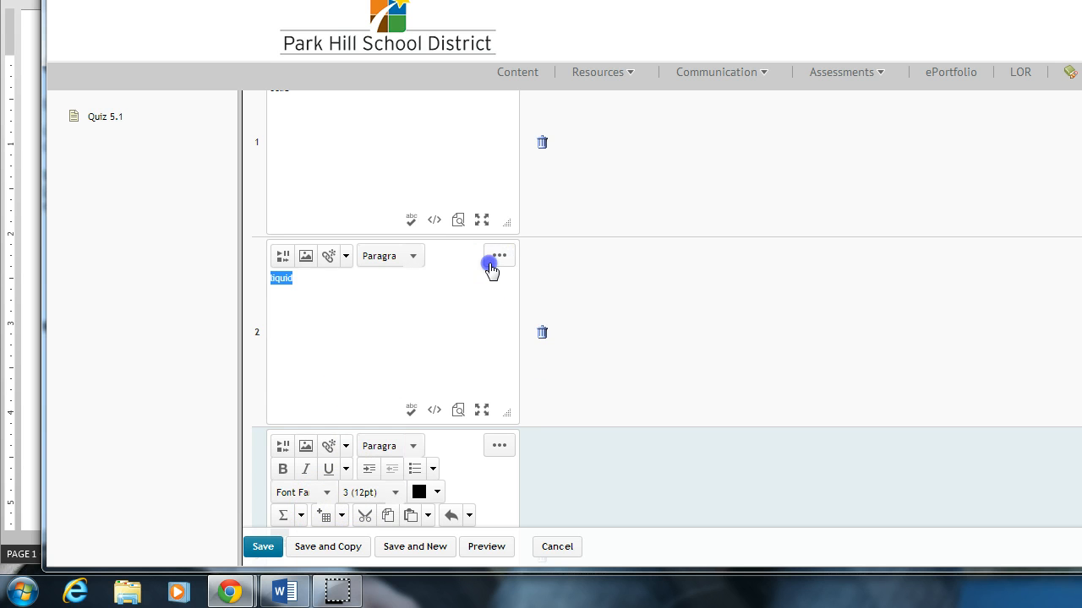
pyautogui.click(346, 301)
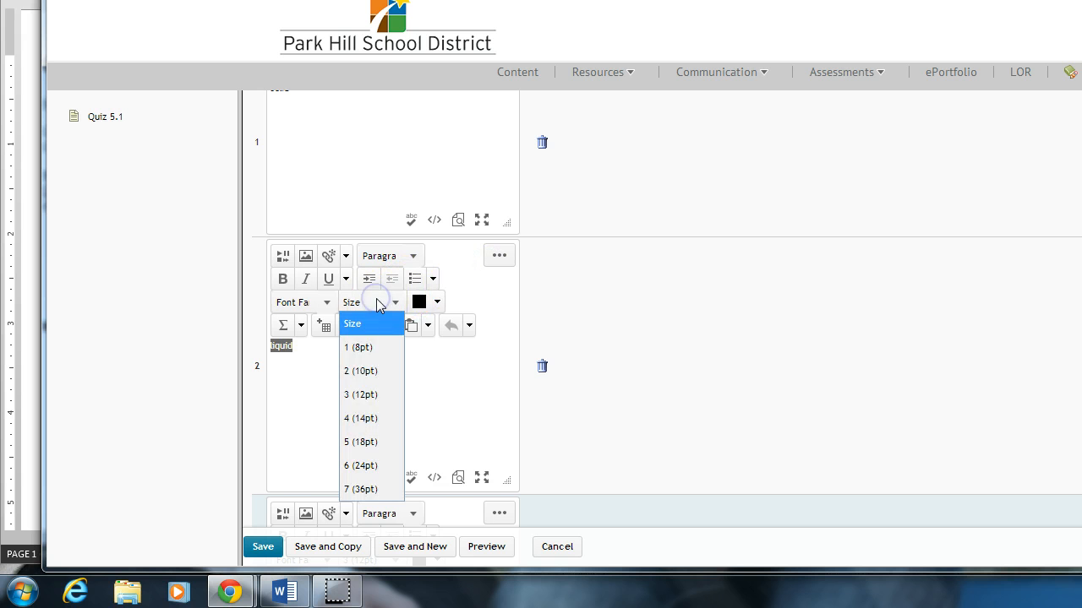
pyautogui.click(366, 391)
pyautogui.click(344, 168)
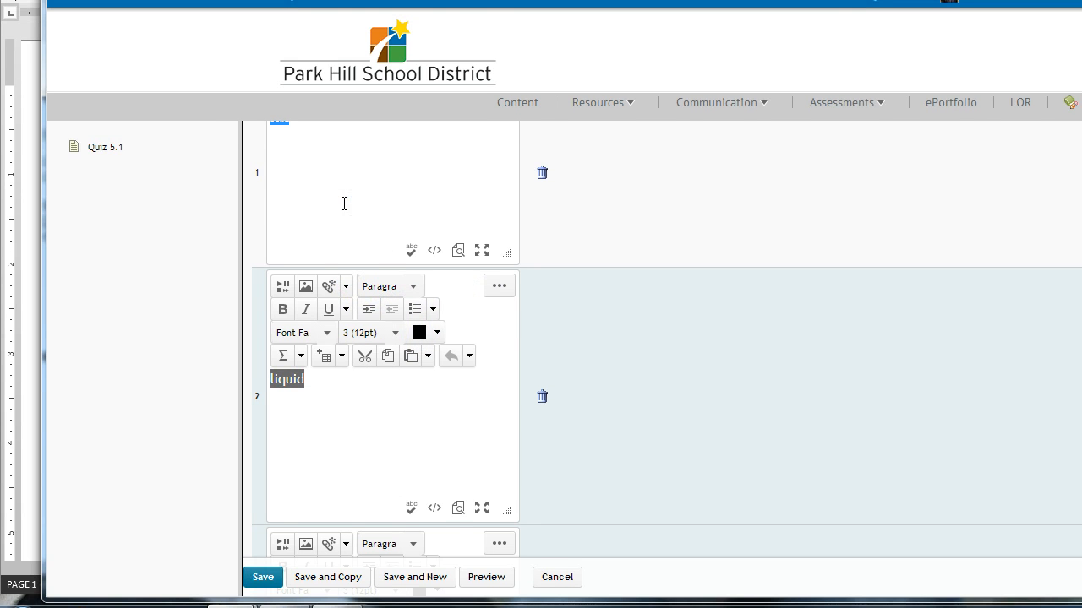
pyautogui.scroll(1, 514, 205)
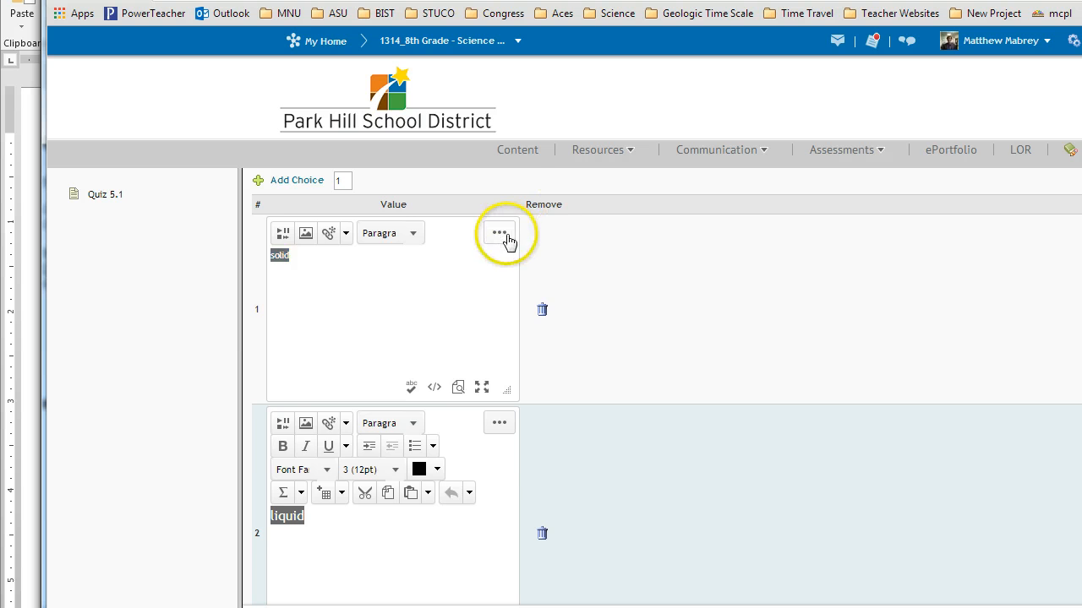
pyautogui.click(499, 233)
pyautogui.click(375, 280)
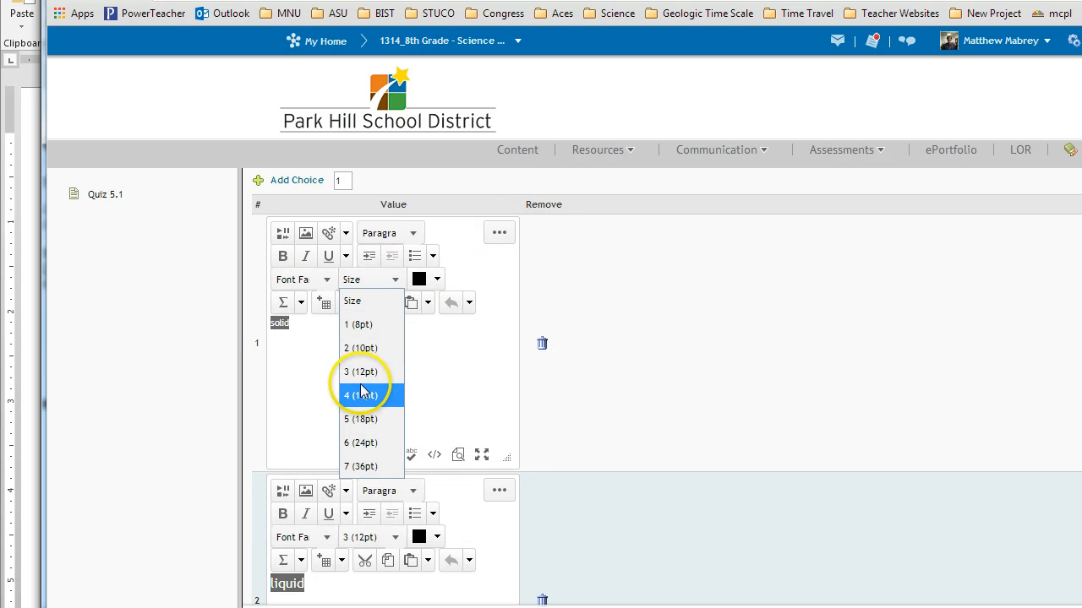
pyautogui.click(361, 373)
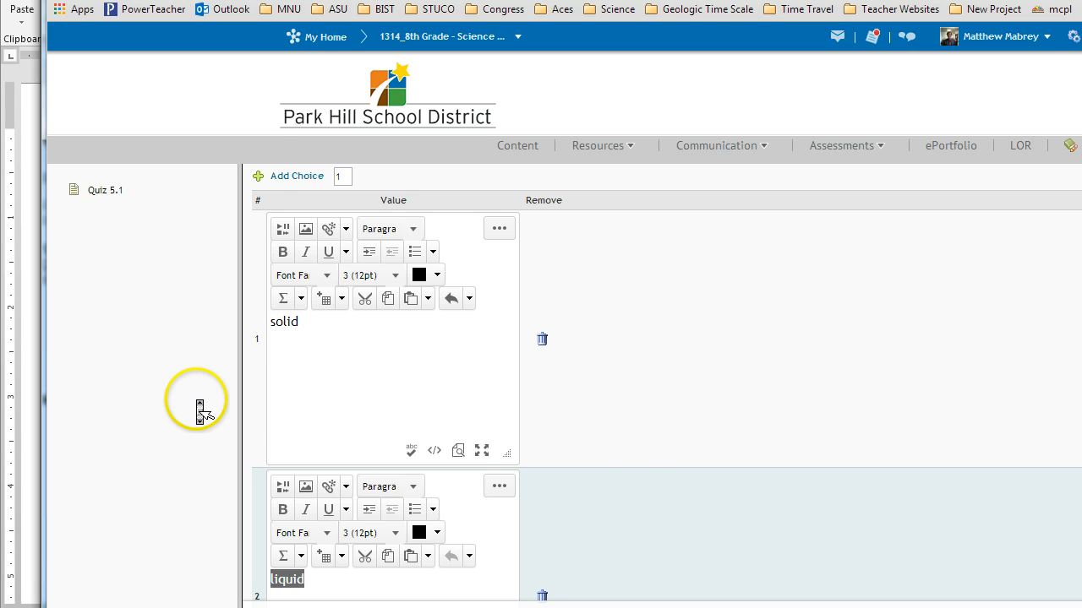
# - Set the first match's text, "molecules tend to vibrate slowly", to size 3 (12pt)
pyautogui.scroll(-5, 642, 480)
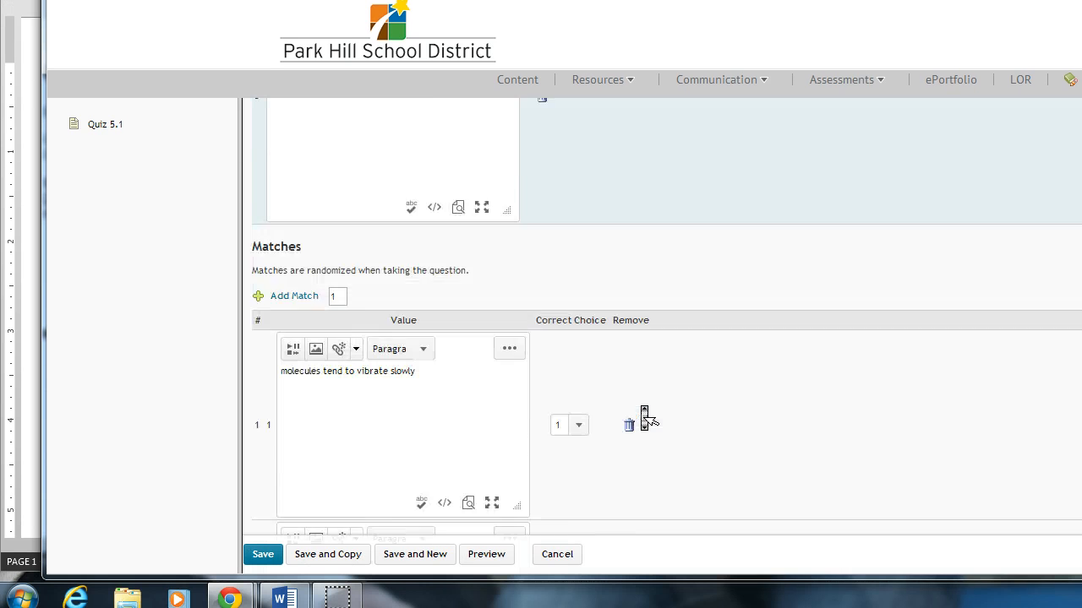
pyautogui.scroll(-1, 643, 418)
pyautogui.click(375, 316)
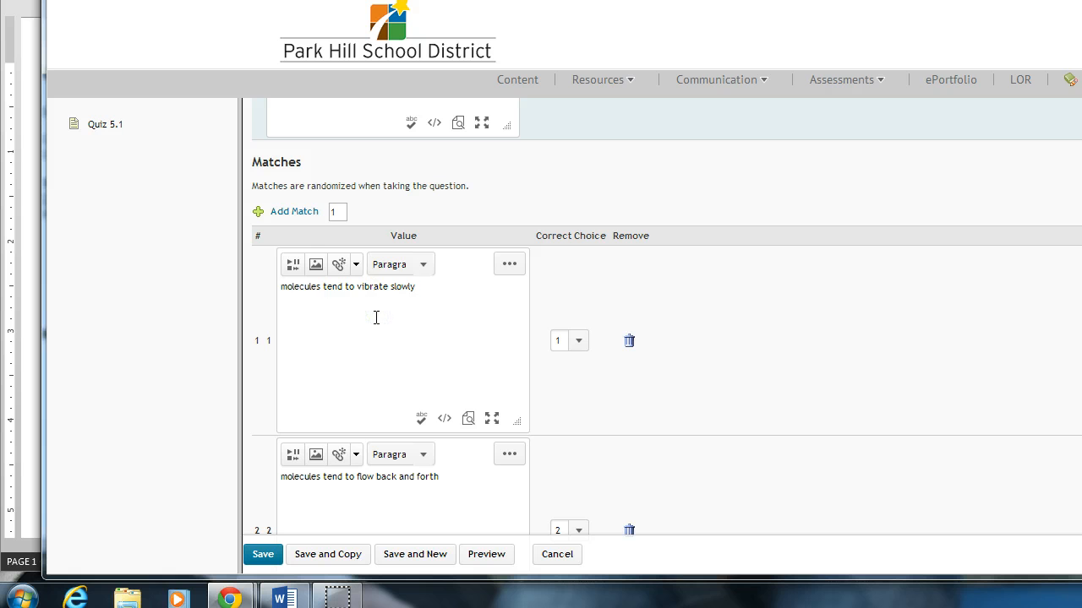
pyautogui.hotkey('ctrl', 'a')
pyautogui.click(512, 265)
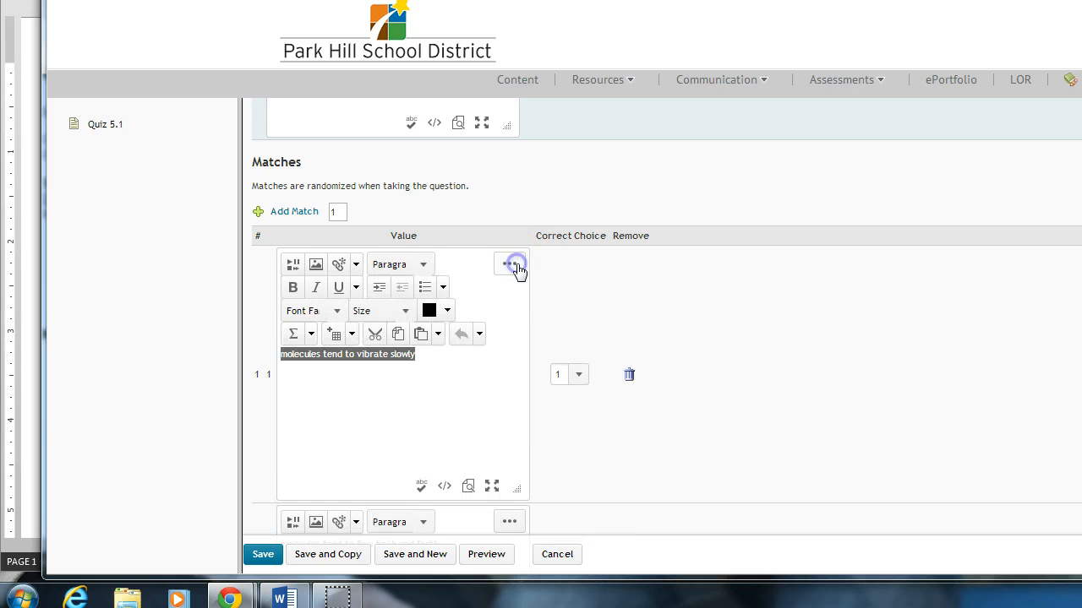
pyautogui.click(393, 316)
pyautogui.click(385, 403)
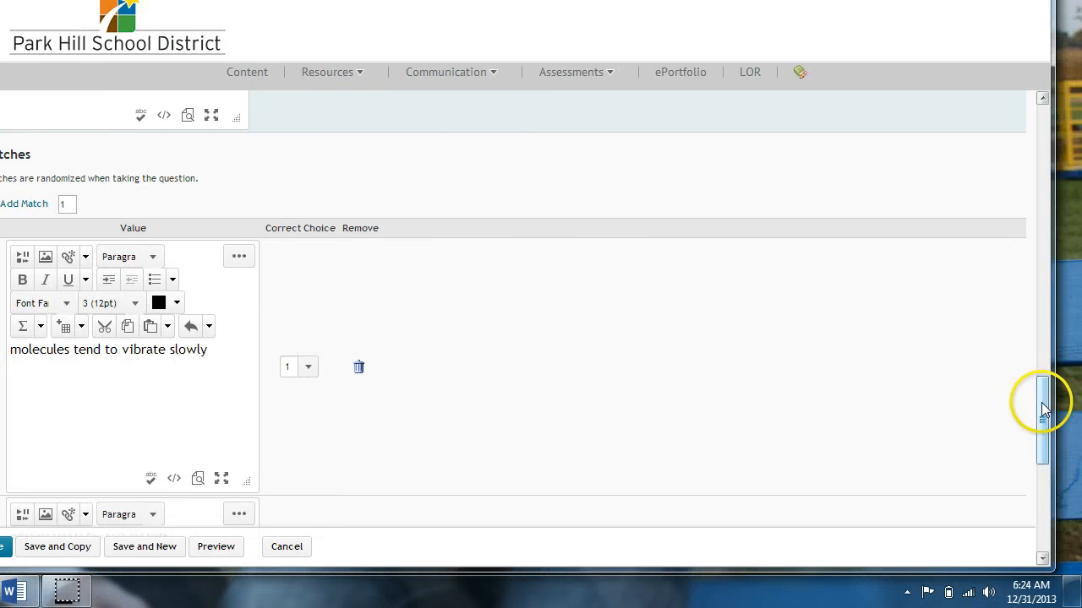
# - Reword the second match to read "molecules tend to rocket around very quickly"
pyautogui.moveTo(1043, 410); pyautogui.dragTo(1031, 457)
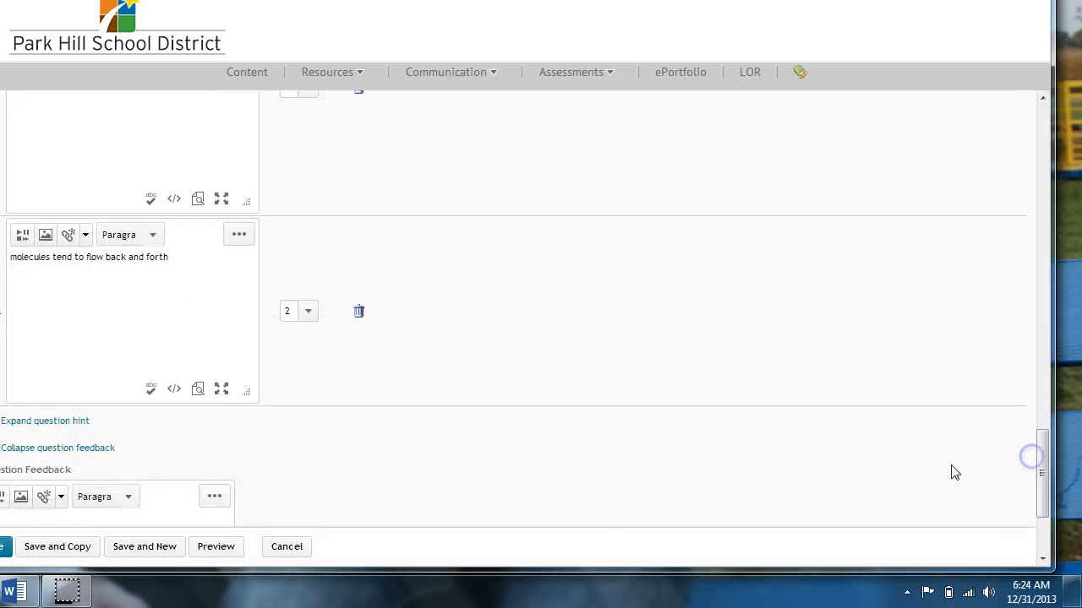
pyautogui.click(167, 304)
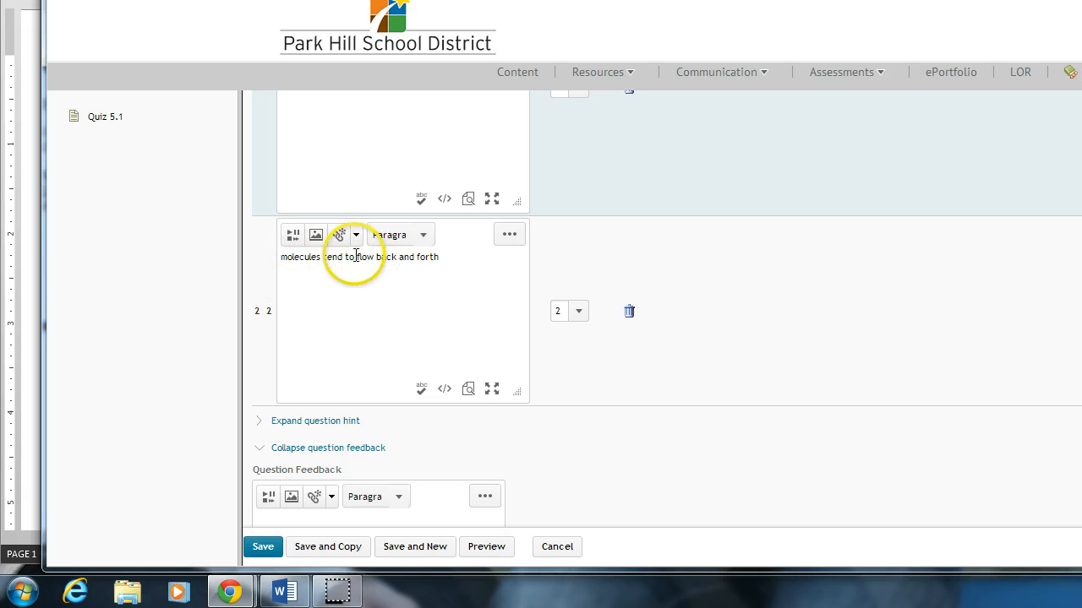
pyautogui.moveTo(356, 257); pyautogui.dragTo(435, 258)
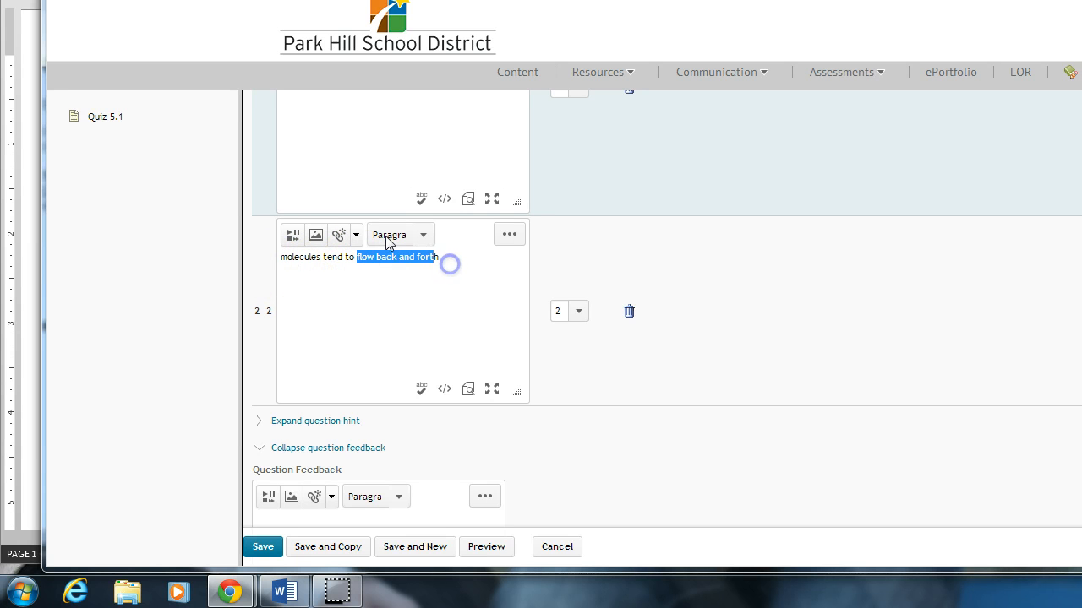
pyautogui.write('rock')
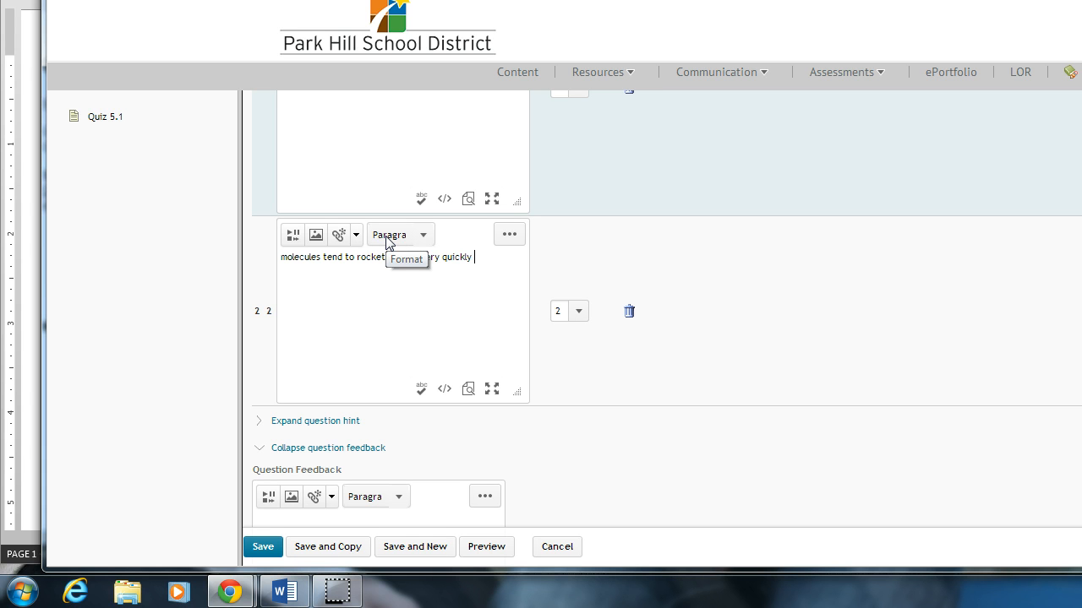
# - Set the second match's text to size 3 (12pt) and its correct choice to 3
pyautogui.hotkey('ctrl', 'a')
pyautogui.click(508, 238)
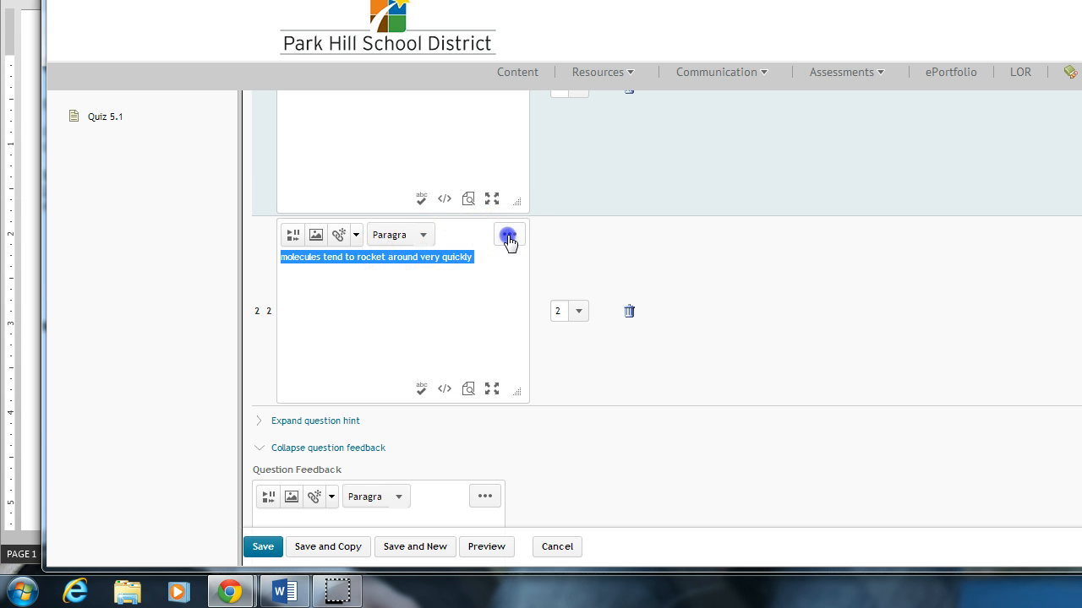
pyautogui.click(376, 281)
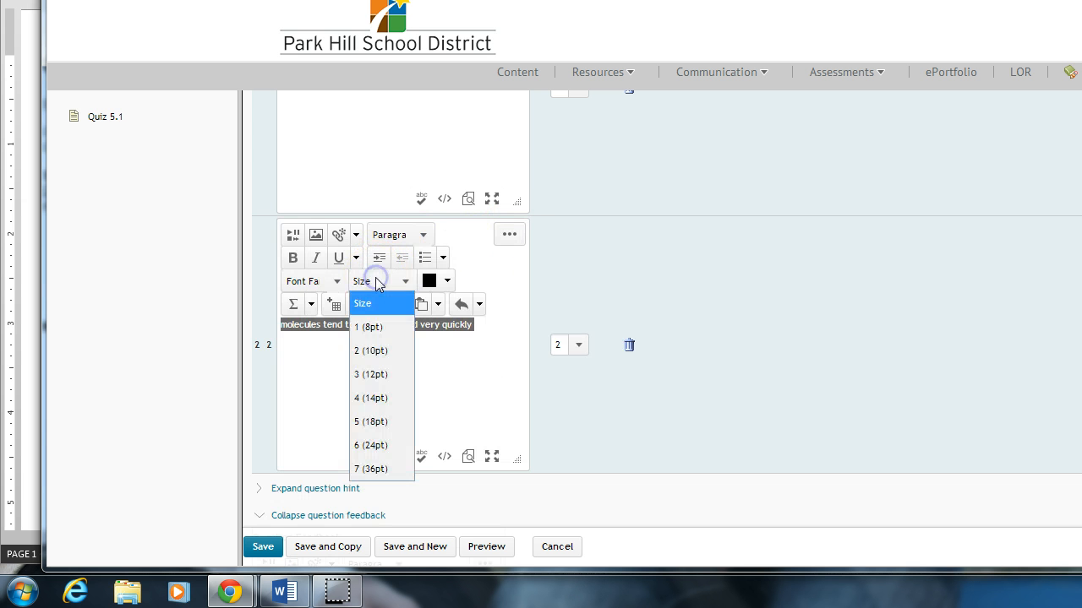
pyautogui.click(372, 375)
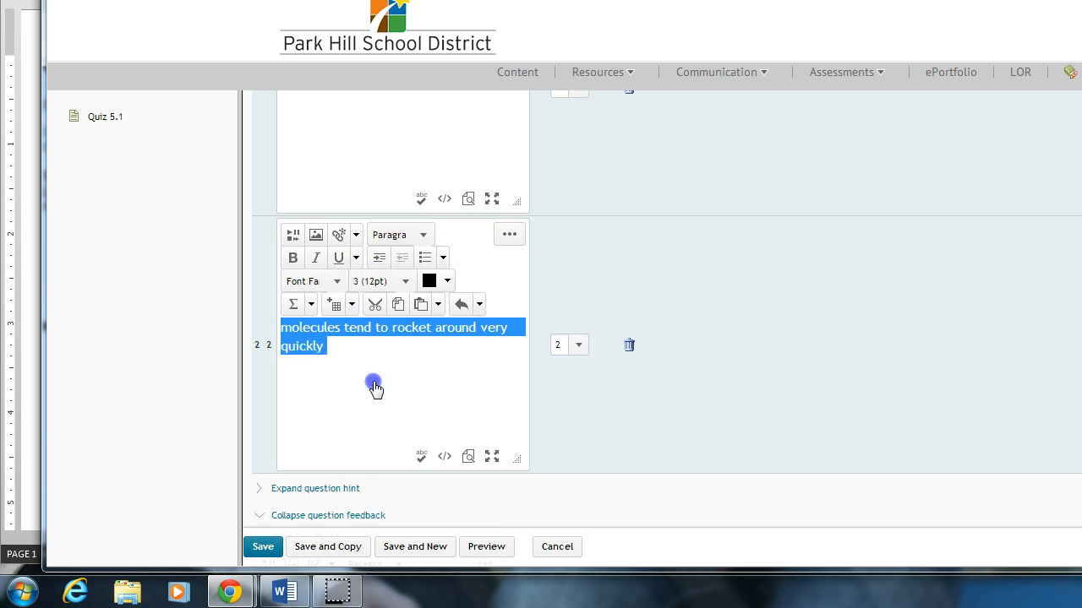
pyautogui.click(578, 344)
pyautogui.click(559, 405)
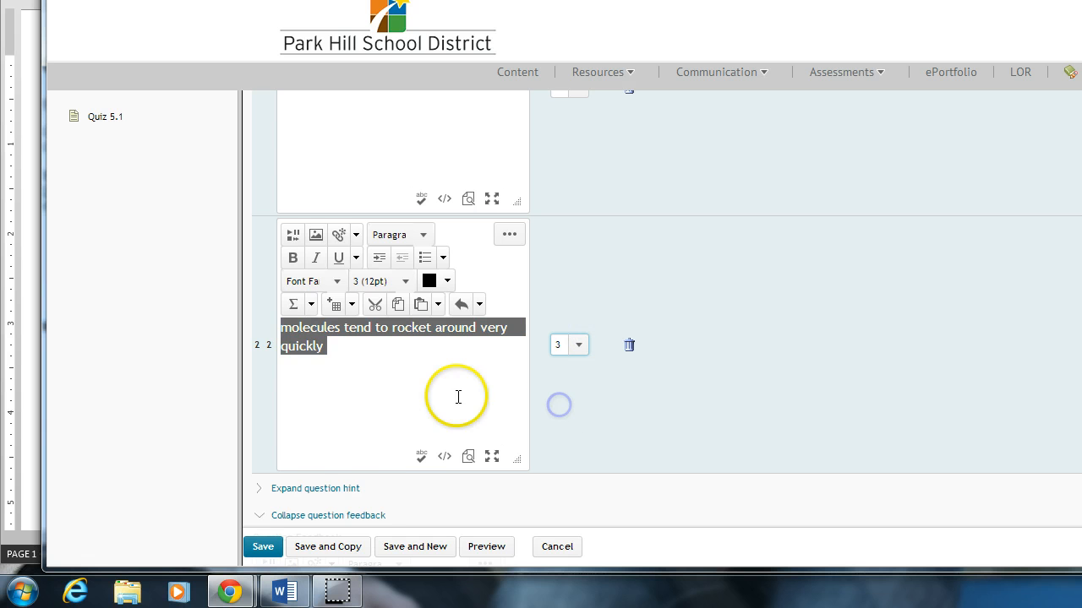
# - Add a third match to the matching question
pyautogui.click(456, 397)
pyautogui.scroll(1, 458, 397)
pyautogui.scroll(-5, 459, 397)
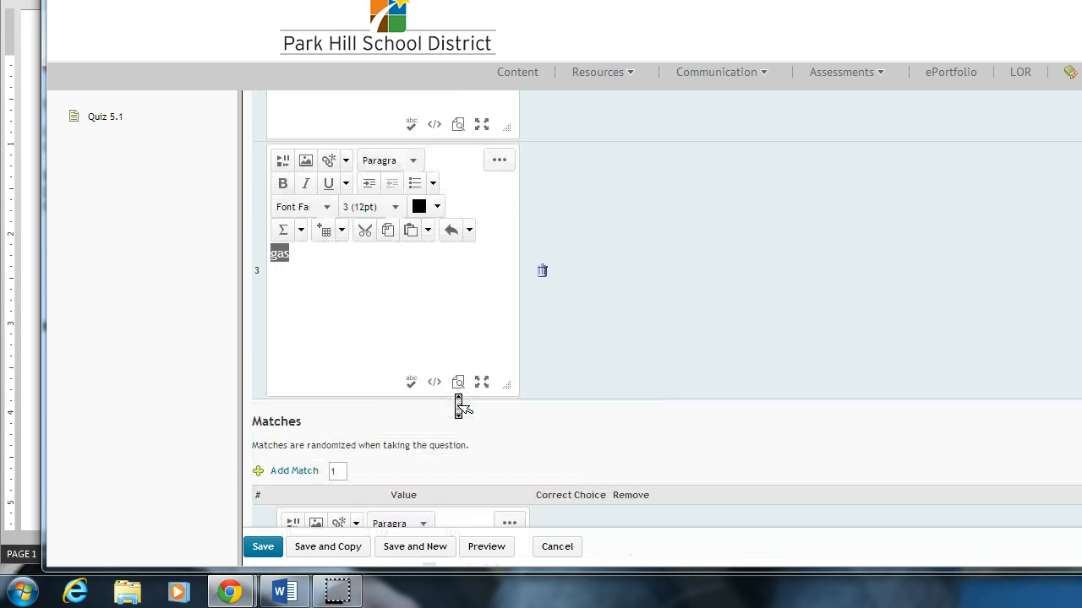
pyautogui.click(287, 473)
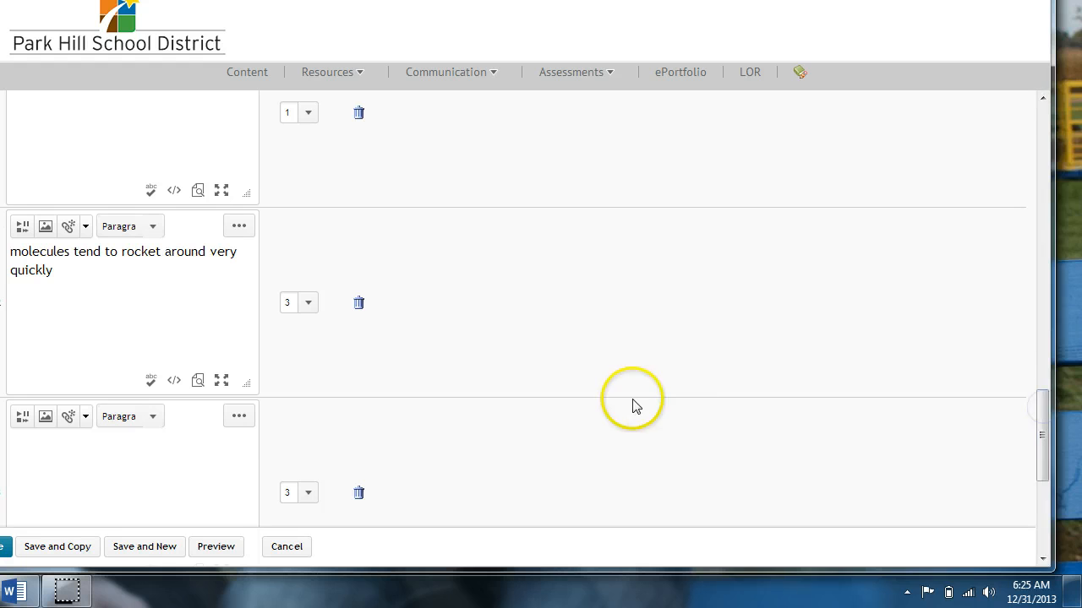
# - Enter "molecules tend to flow back and forth" as the third match in text size 3 (12pt)
pyautogui.click(331, 458)
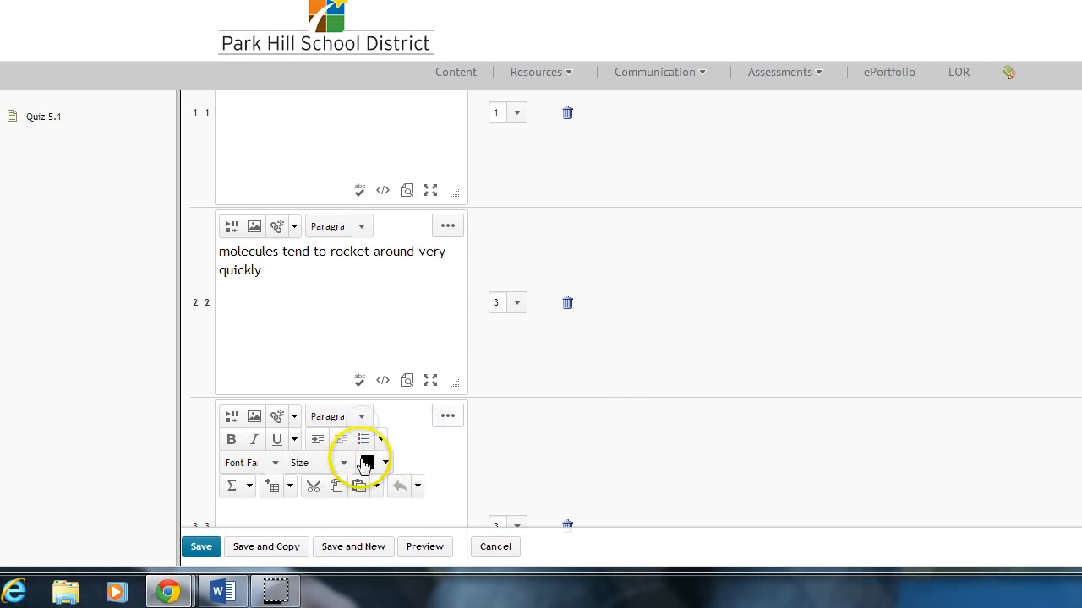
pyautogui.click(327, 463)
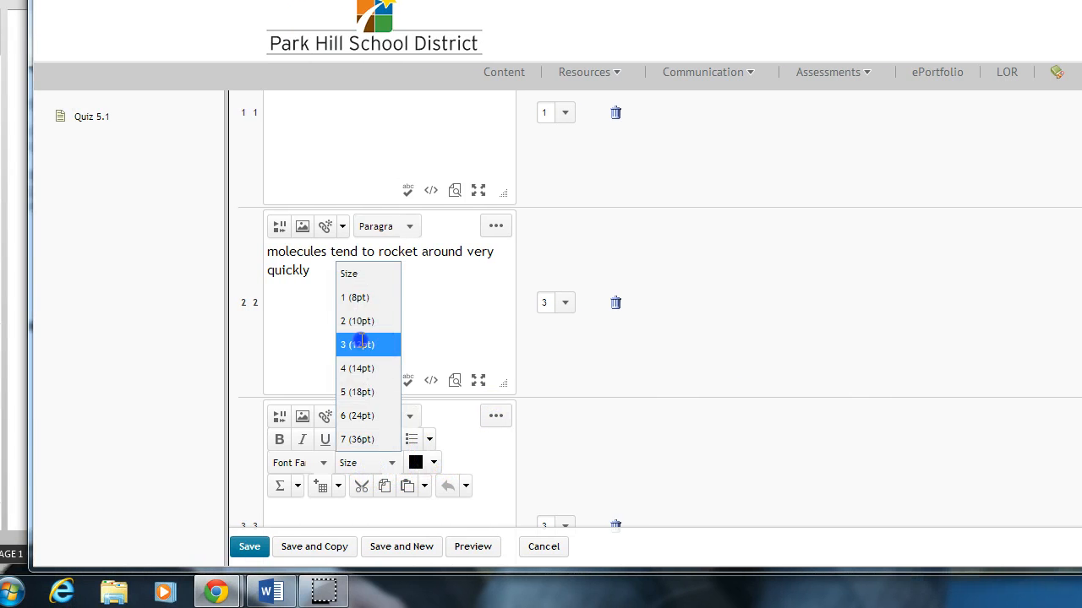
pyautogui.click(314, 343)
pyautogui.write('m')
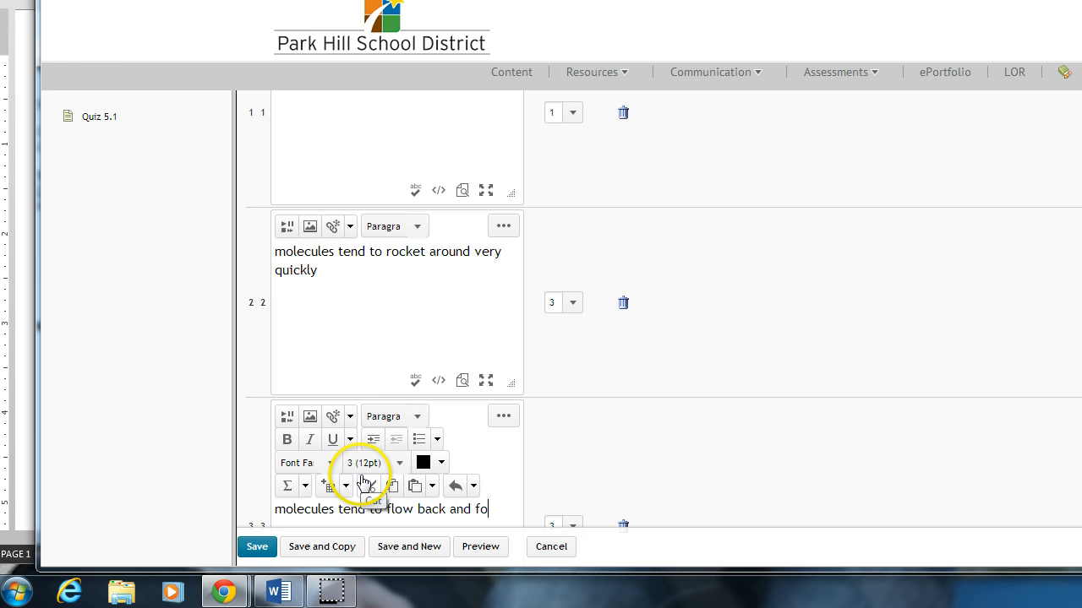
# - Set the correct choice of the third match to 2
pyautogui.scroll(-2, 714, 480)
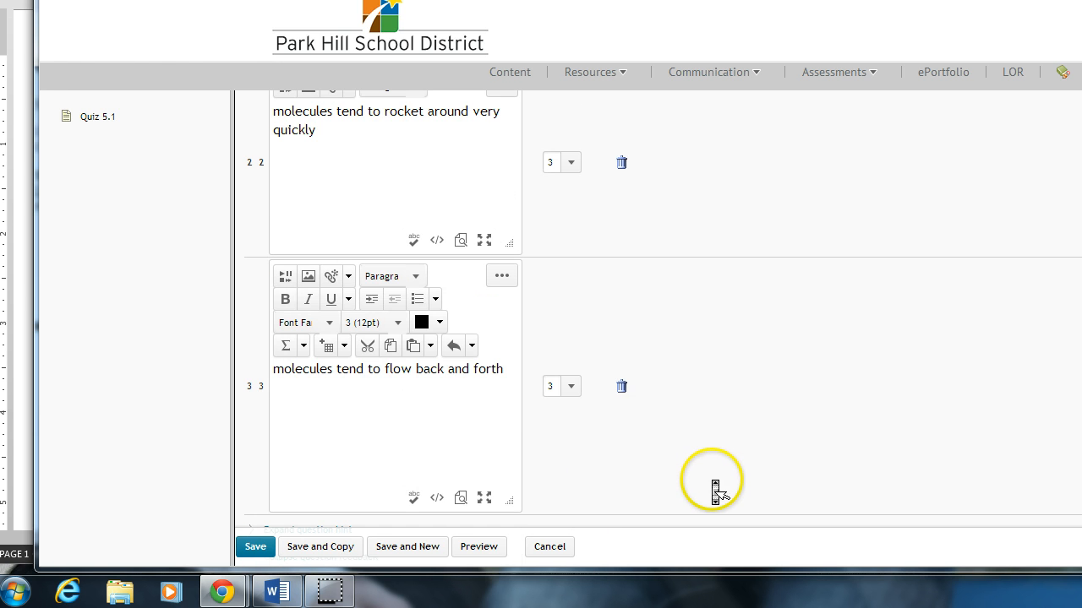
pyautogui.click(553, 386)
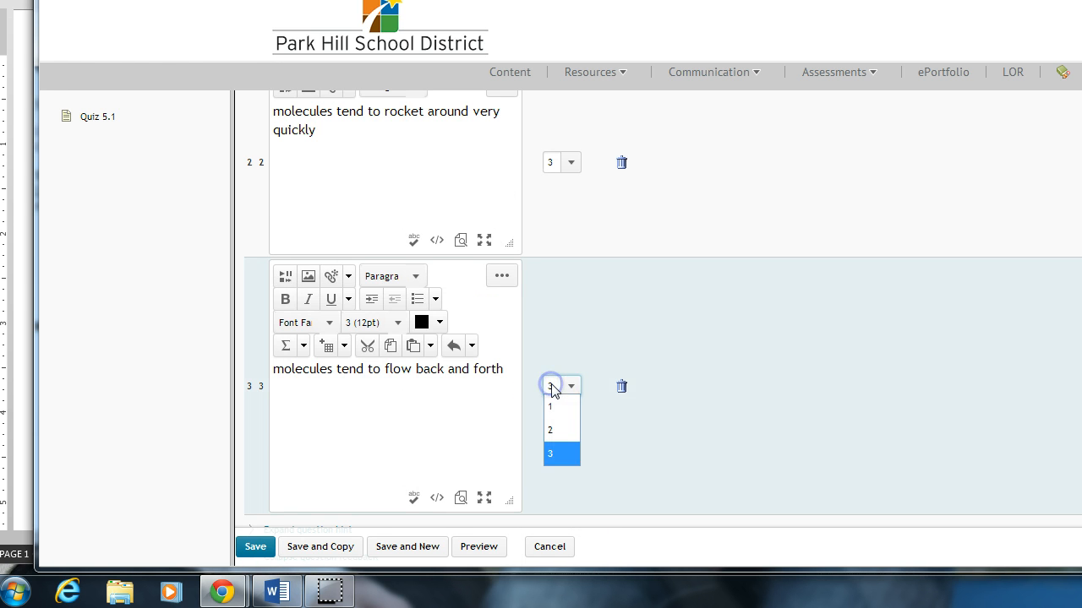
pyautogui.click(556, 429)
pyautogui.click(755, 443)
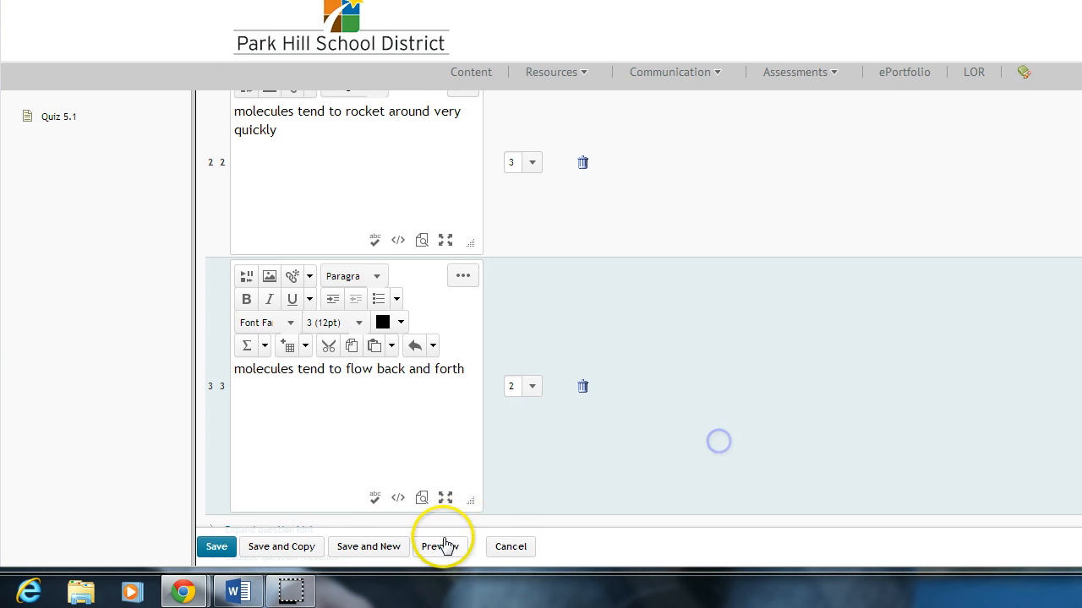
# - Preview the matching question as taken and as graded, and return to editing it
pyautogui.click(475, 545)
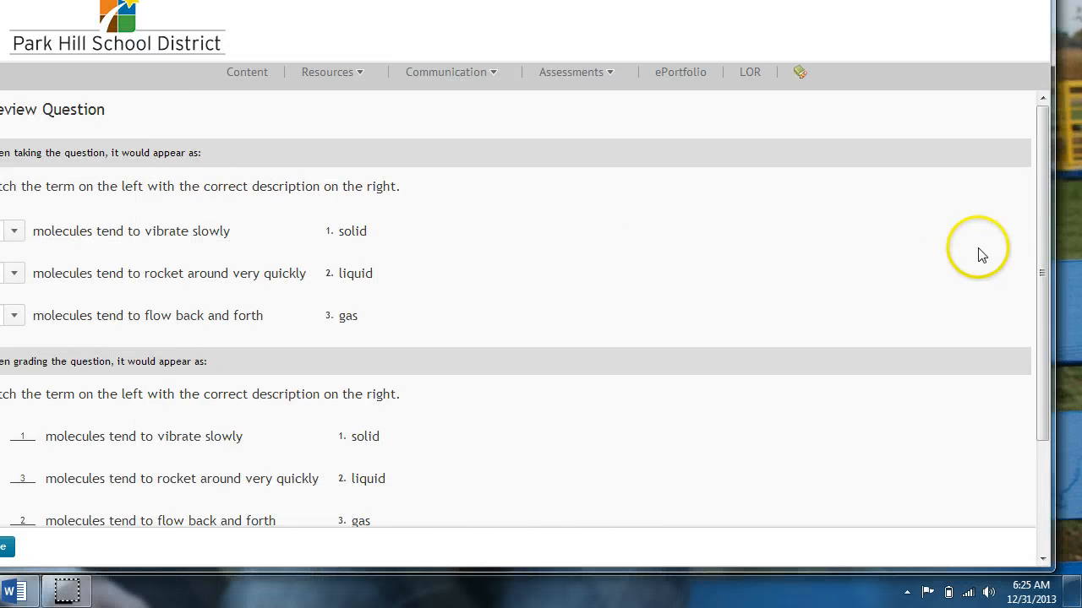
pyautogui.moveTo(1046, 281); pyautogui.dragTo(1038, 381)
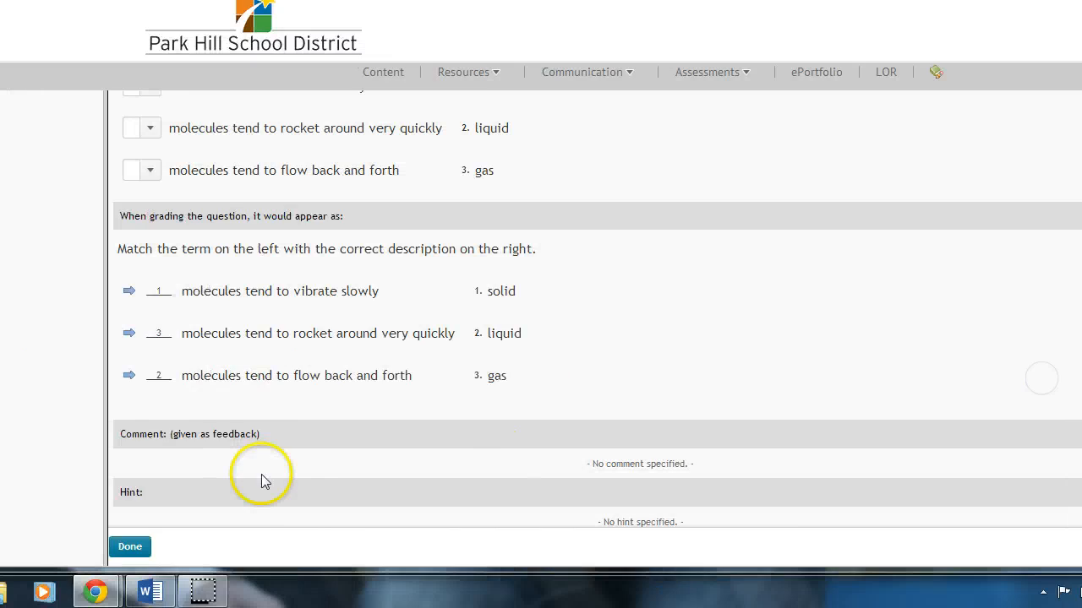
pyautogui.click(7, 547)
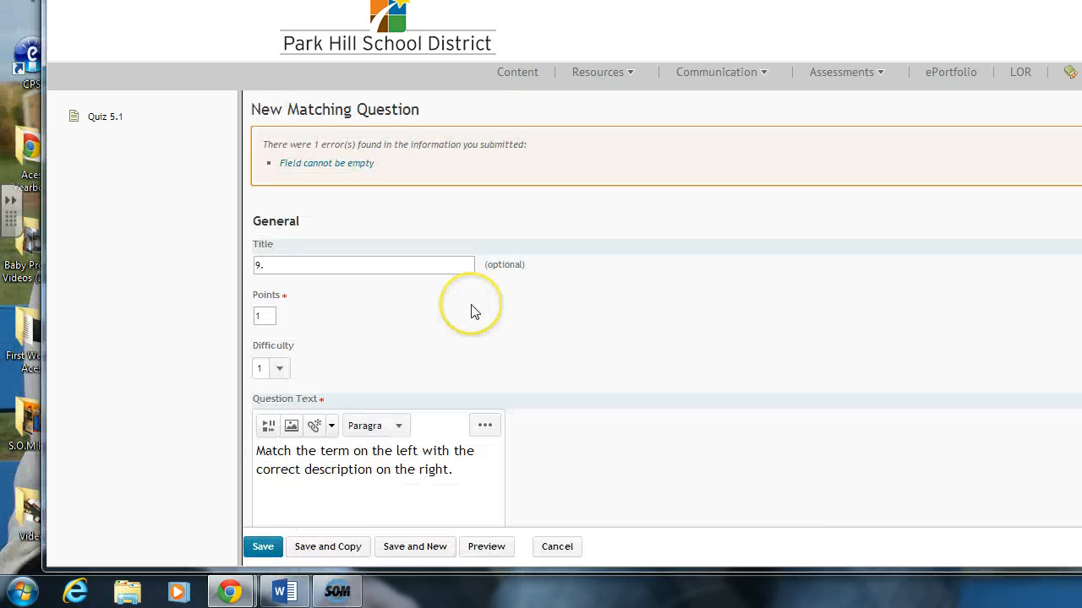
# - Remove the empty fourth match from the matching question
pyautogui.middleClick(571, 314)
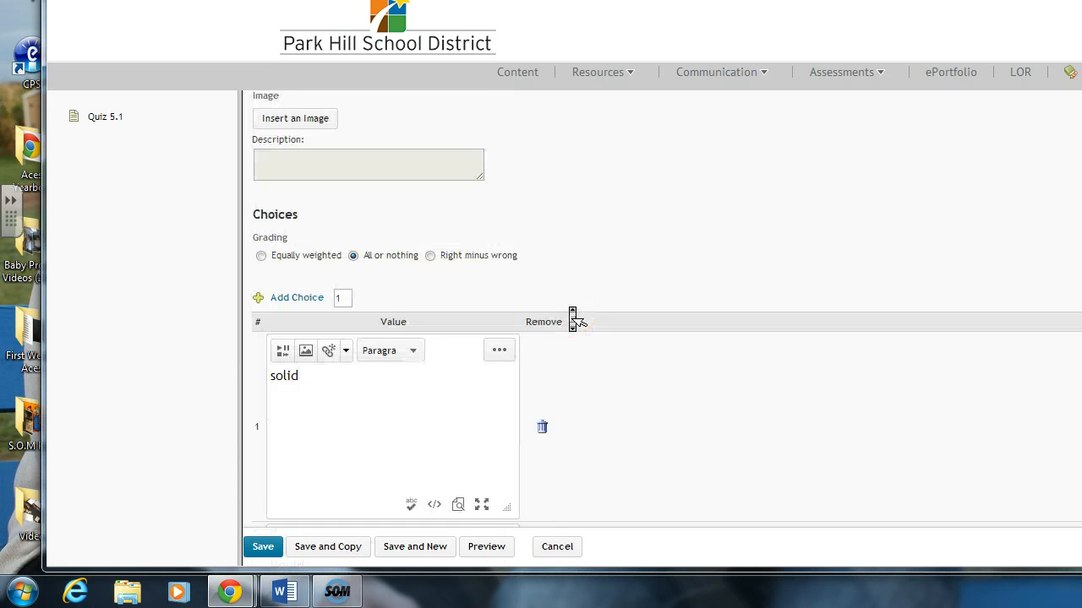
pyautogui.click(292, 218)
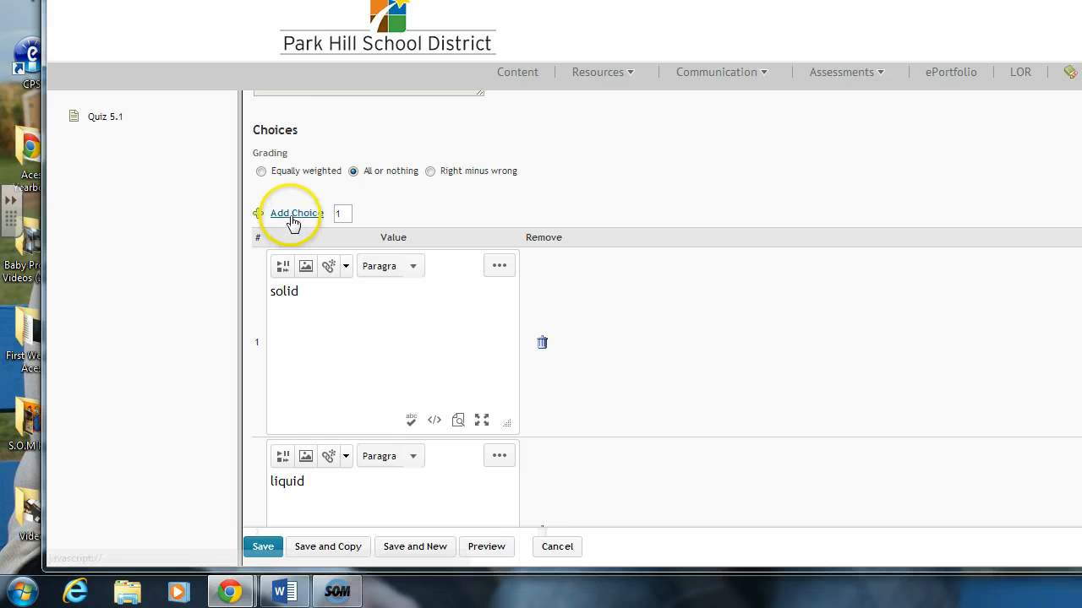
pyautogui.middleClick(603, 295)
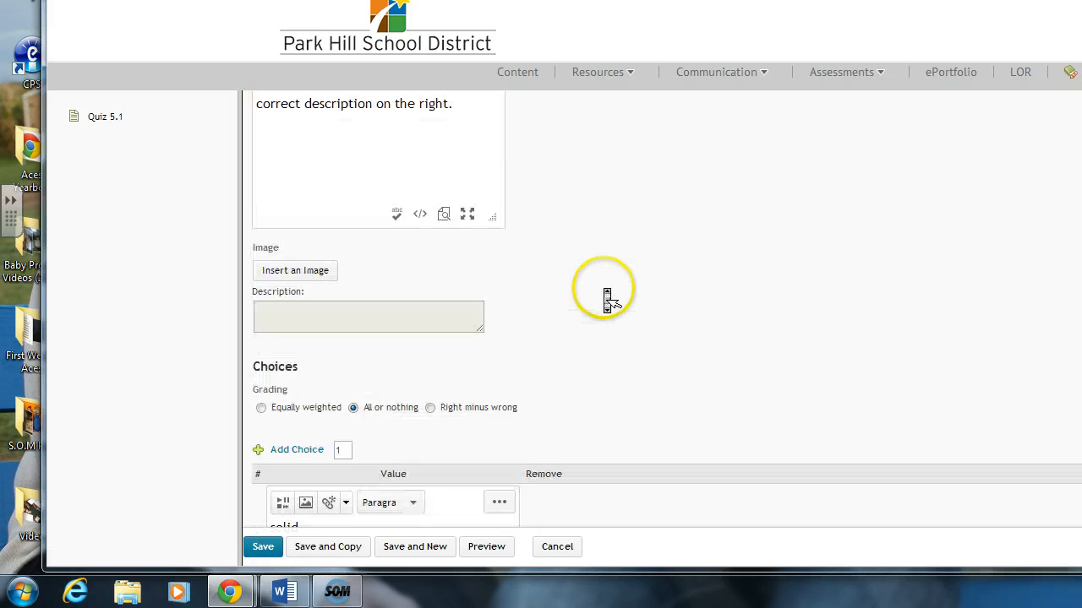
pyautogui.middleClick(605, 295)
pyautogui.middleClick(603, 295)
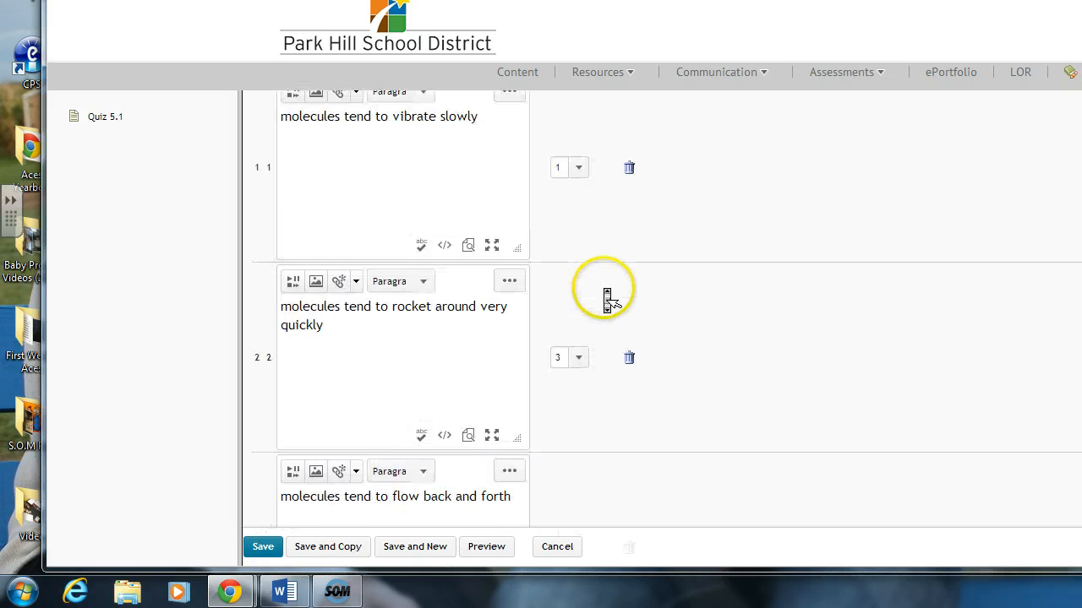
pyautogui.middleClick(603, 295)
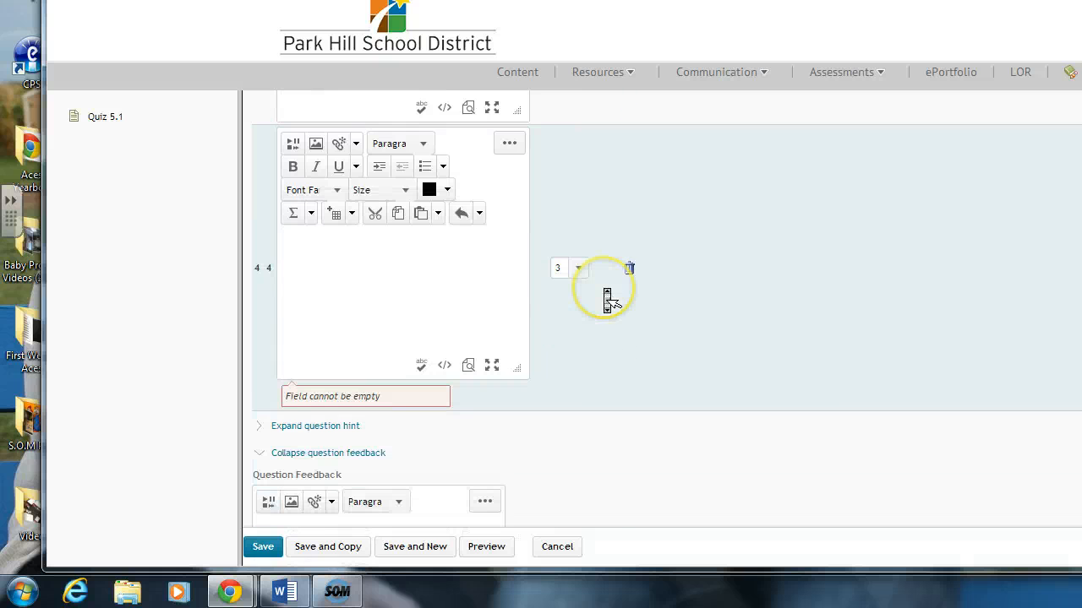
pyautogui.middleClick(606, 300)
pyautogui.click(628, 271)
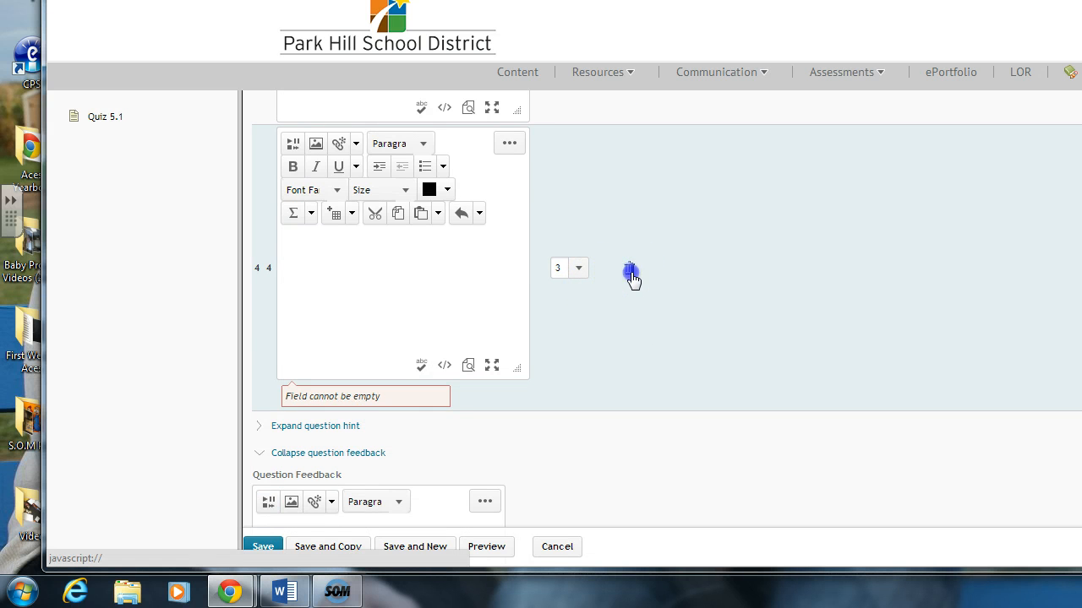
pyautogui.middleClick(634, 279)
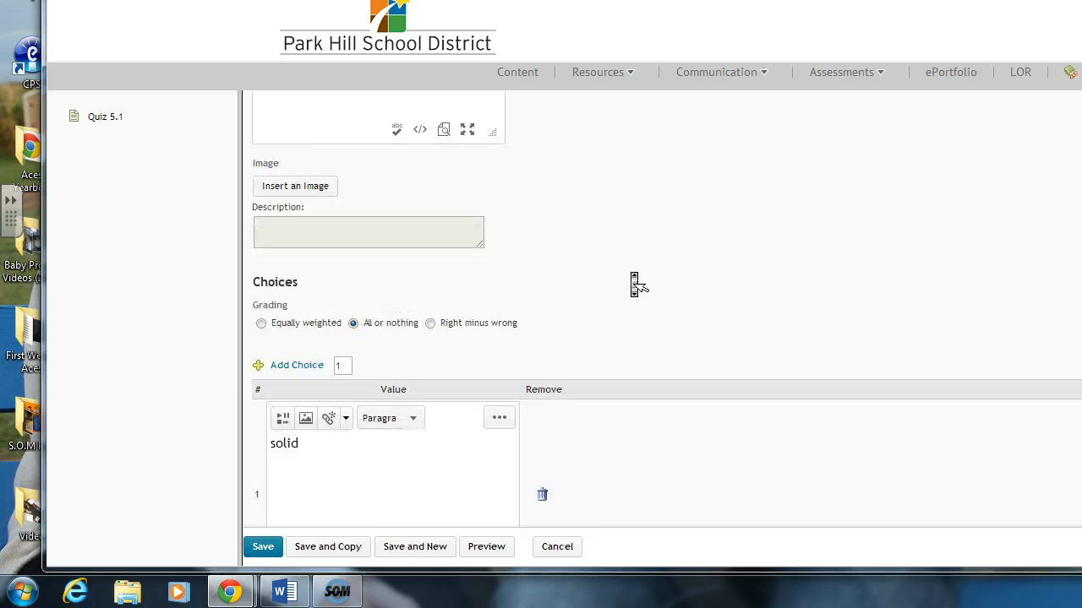
pyautogui.click(454, 420)
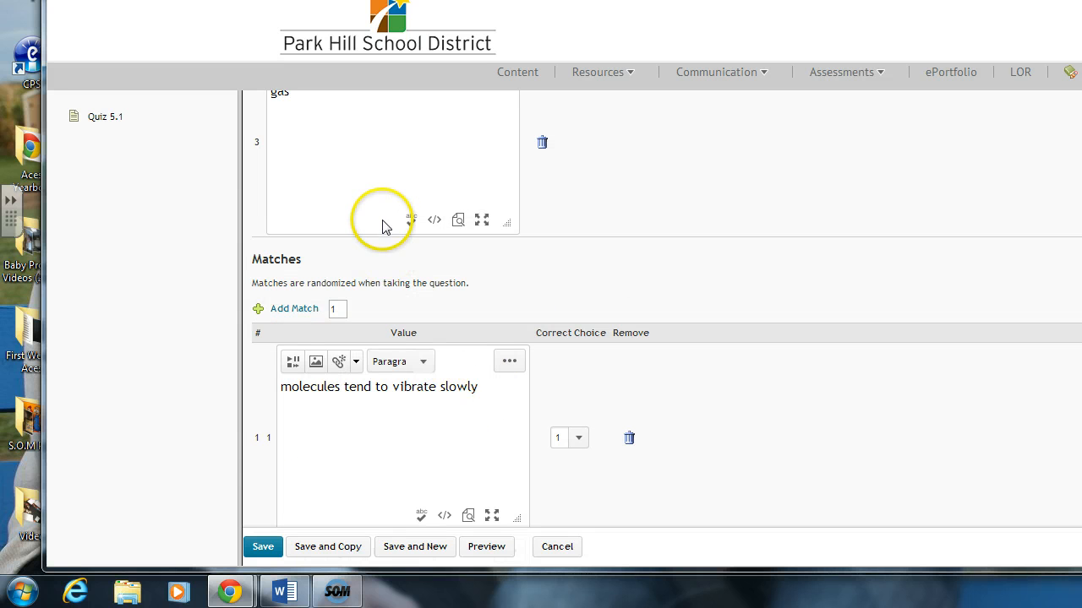
pyautogui.scroll(-10, 381, 225)
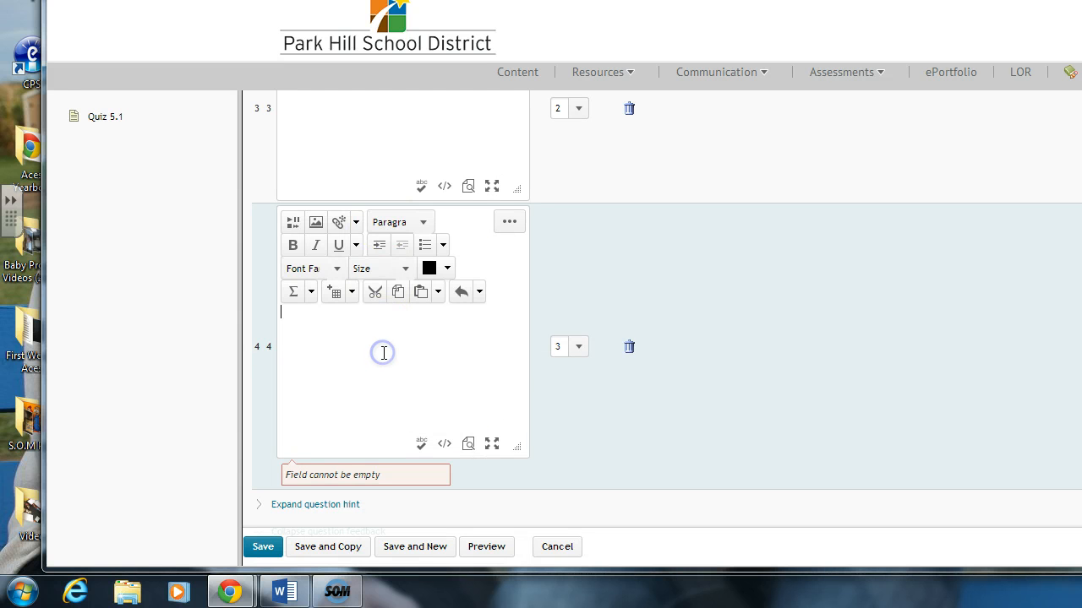
pyautogui.click(629, 346)
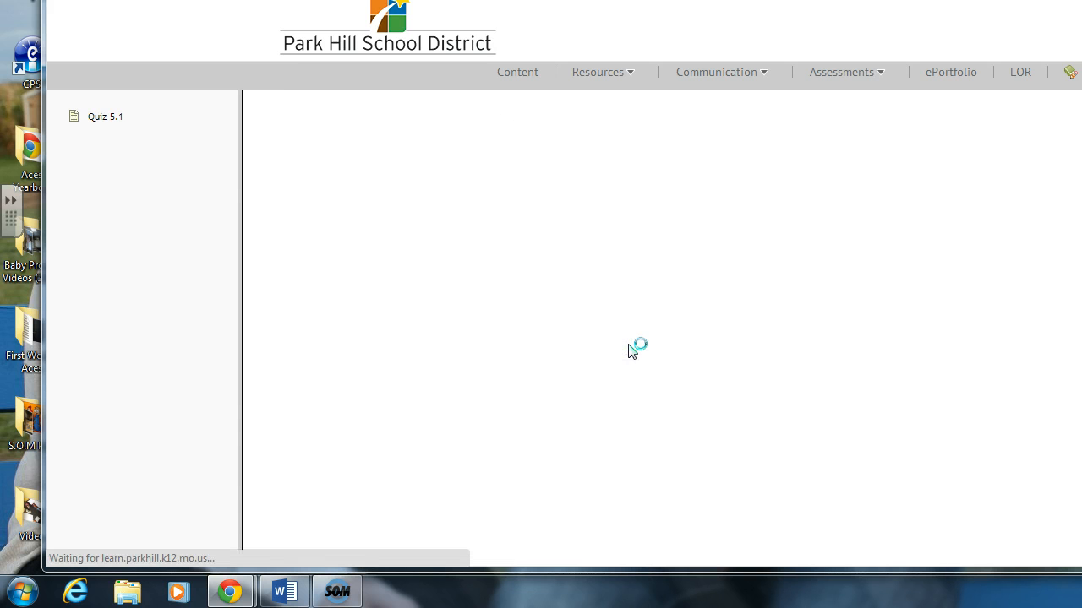
# - Add a fourth choice after "gas" in the matching question
pyautogui.middleClick(632, 350)
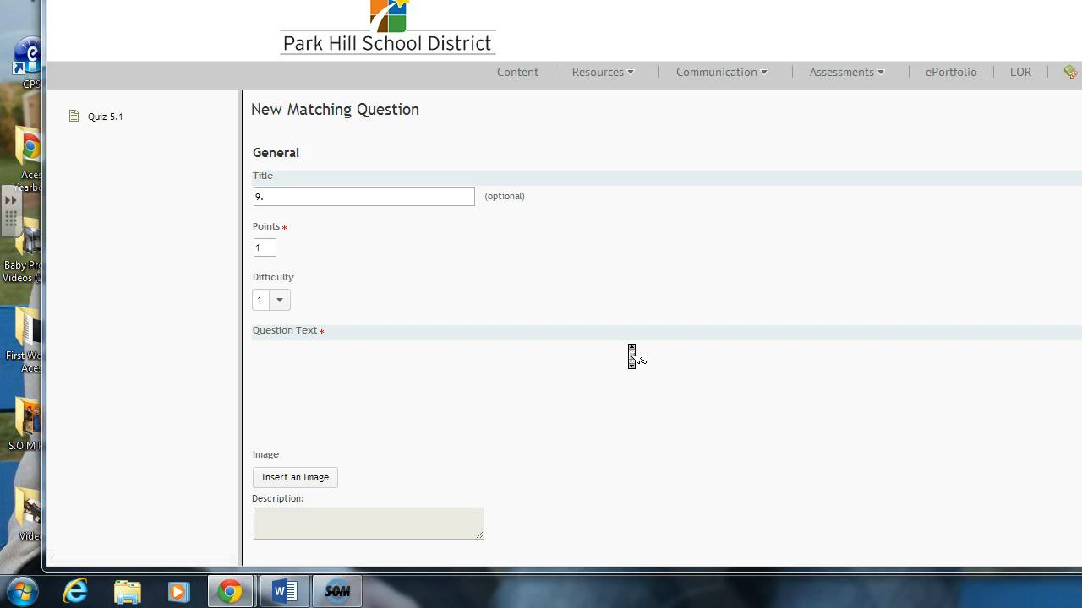
pyautogui.scroll(-3, 632, 356)
pyautogui.scroll(9, 632, 355)
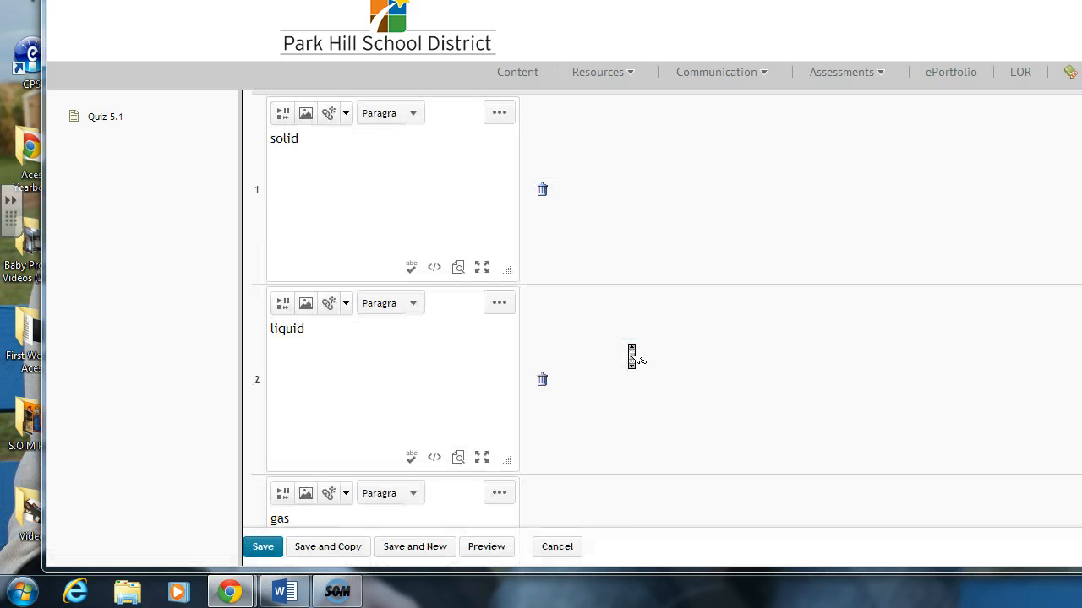
pyautogui.click(630, 352)
pyautogui.click(297, 145)
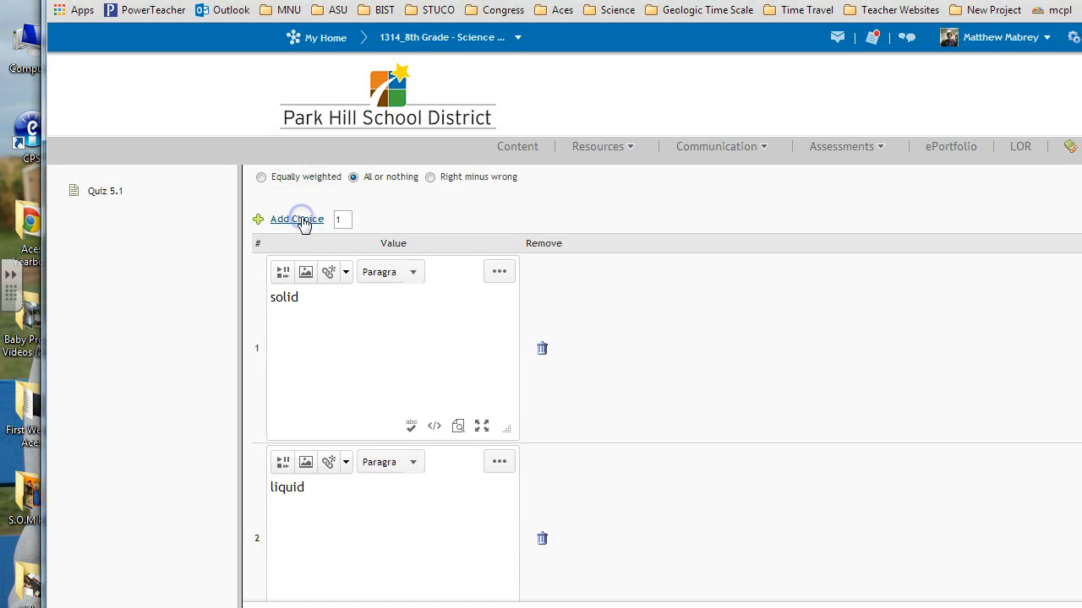
pyautogui.middleClick(572, 427)
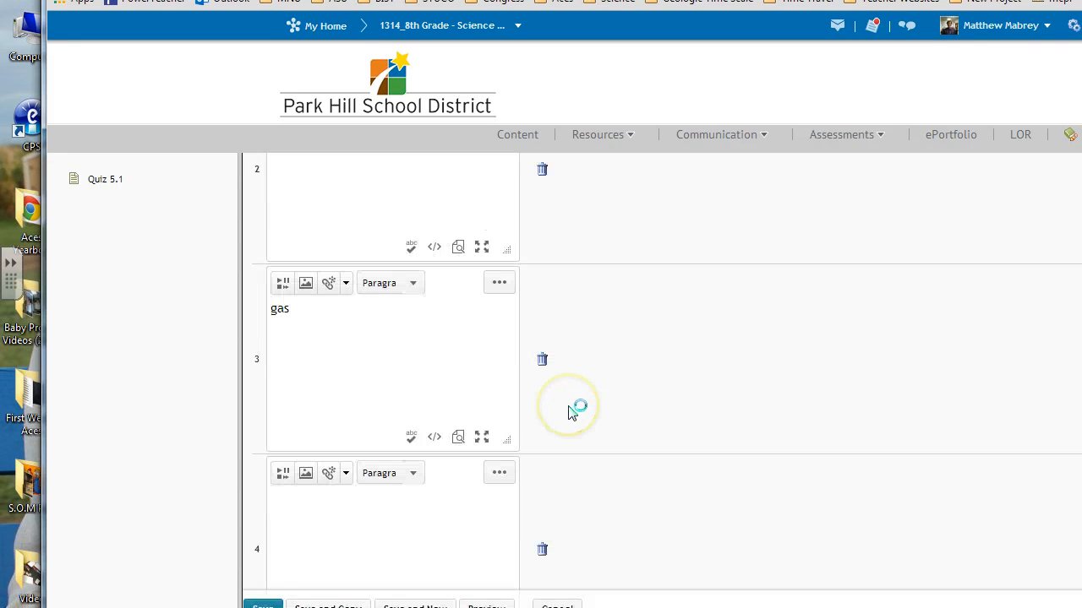
# - Enter "plasma" as the fourth choice and set its text to size 3 (12pt)
pyautogui.click(355, 510)
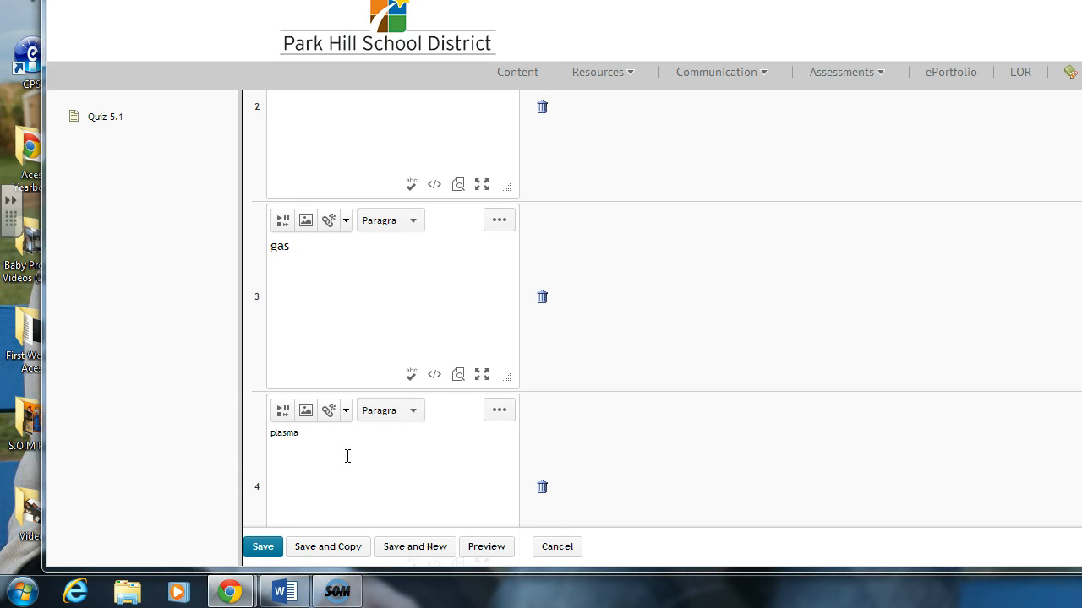
pyautogui.click(499, 411)
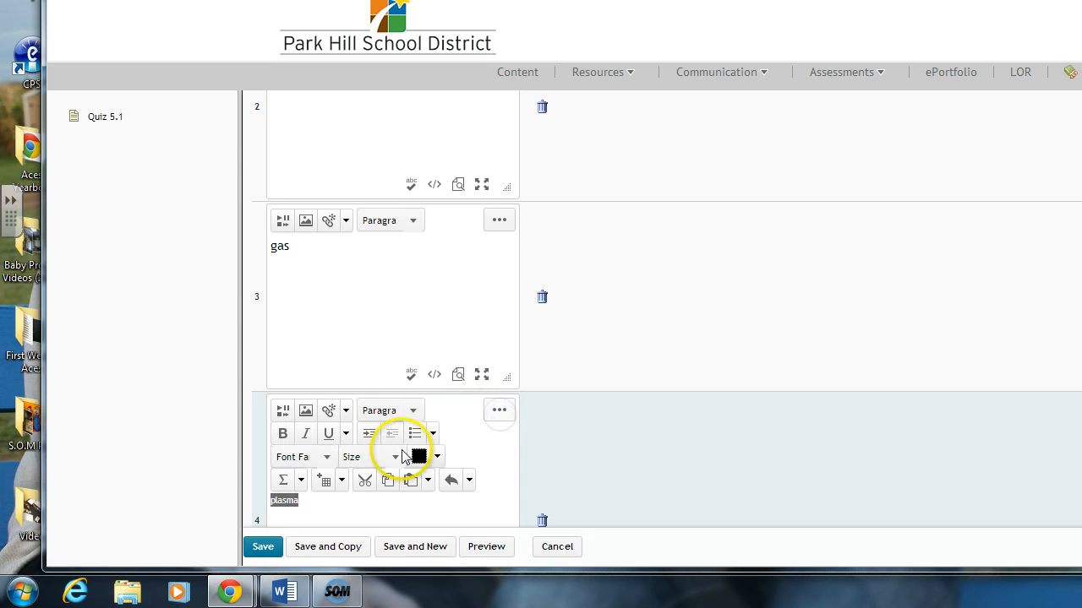
pyautogui.click(382, 457)
pyautogui.click(362, 338)
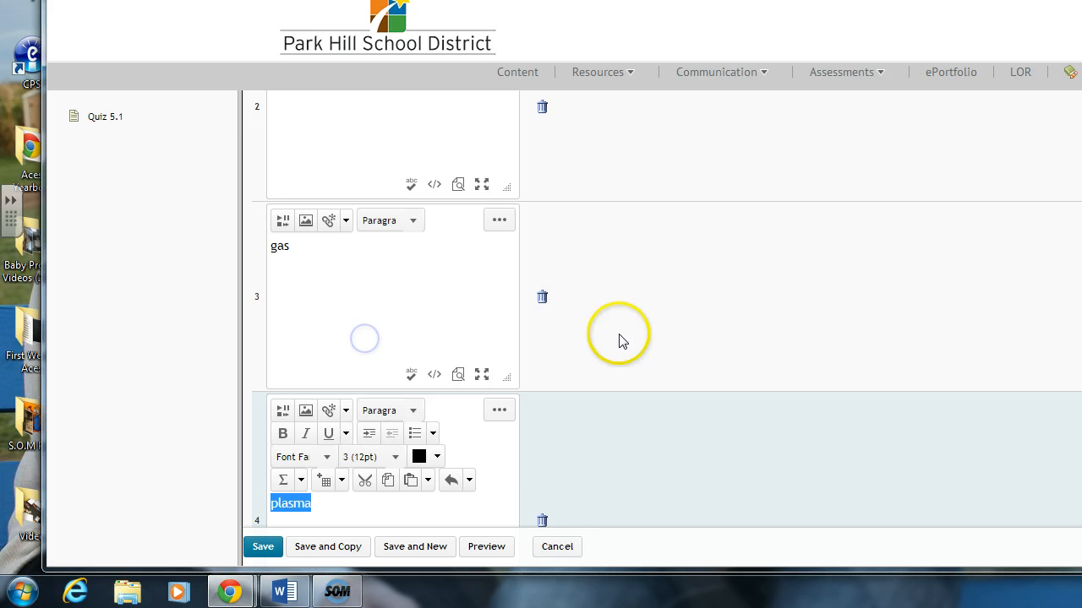
# - Preview the question with the extra "plasma" choice and close the preview
pyautogui.click(487, 547)
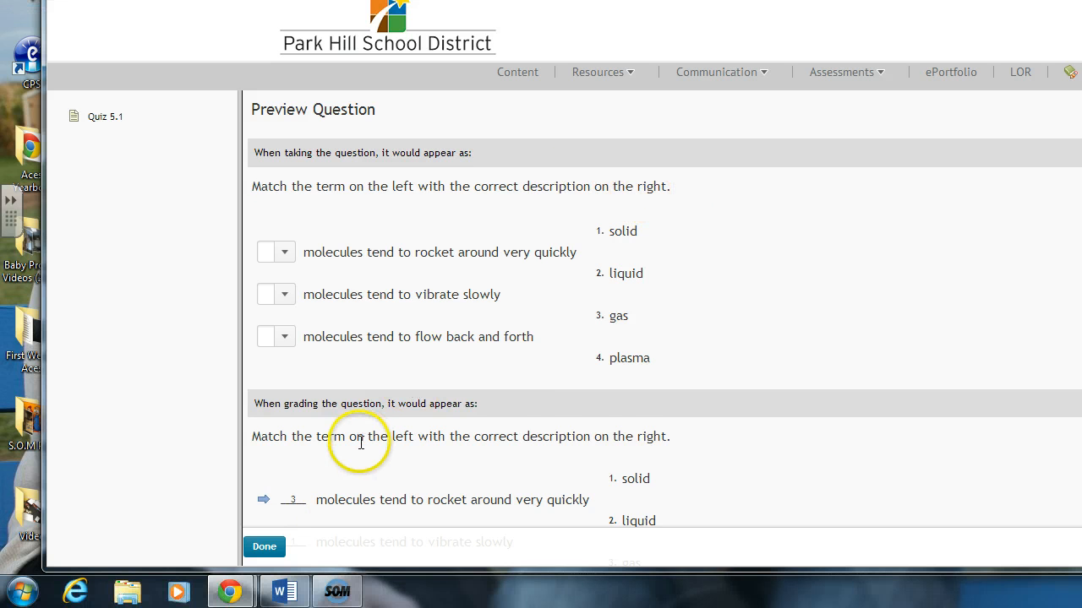
pyautogui.click(264, 574)
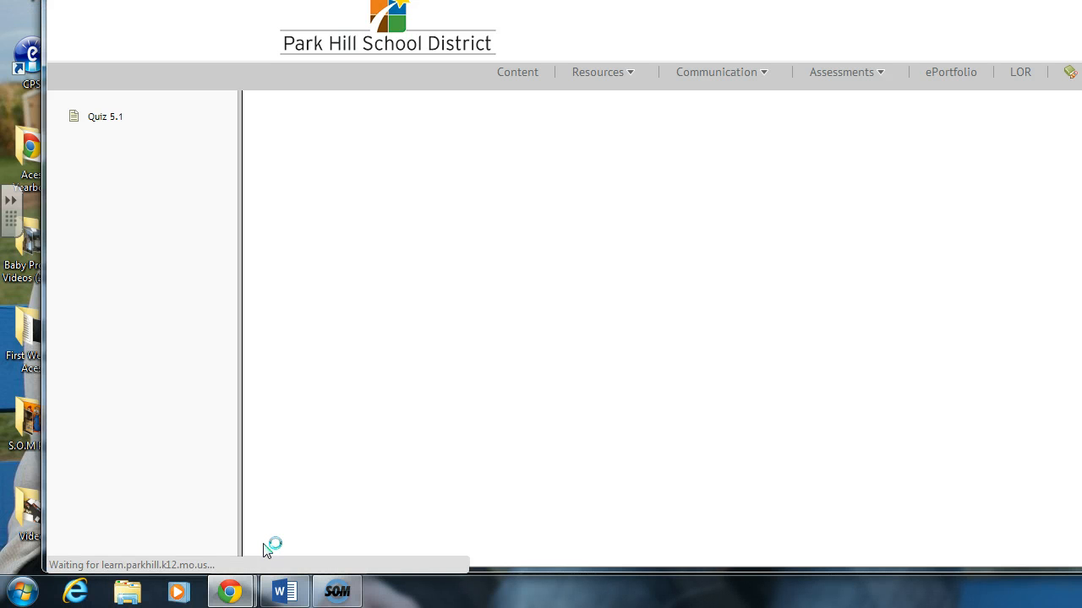